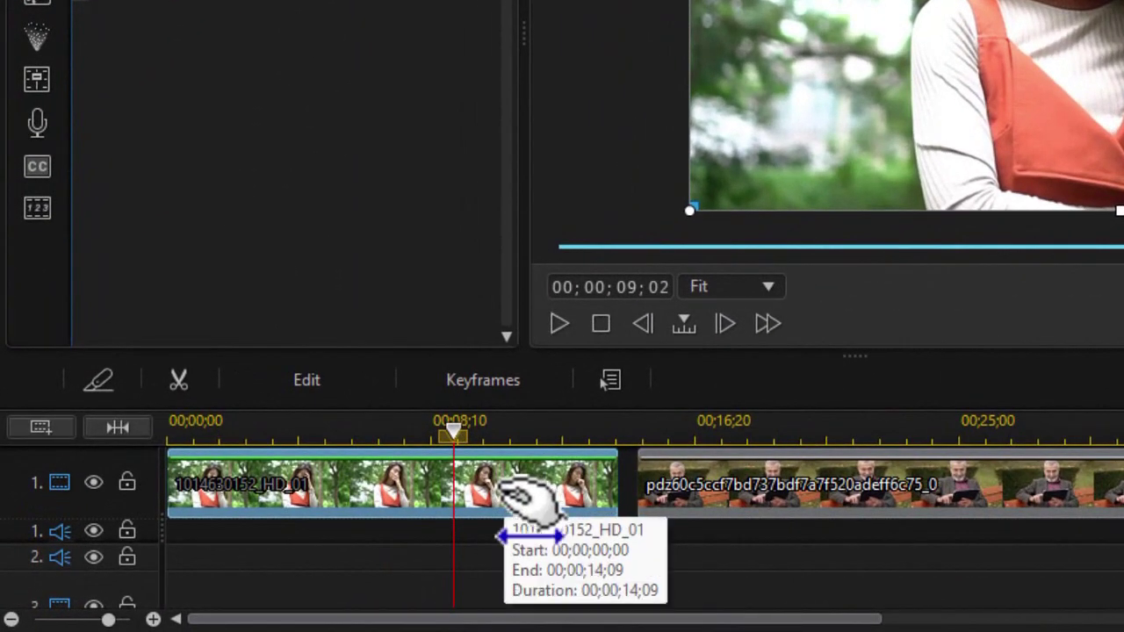
Open the Edit panel with video adjustments and tools for the first timeline clip.
click(351, 391)
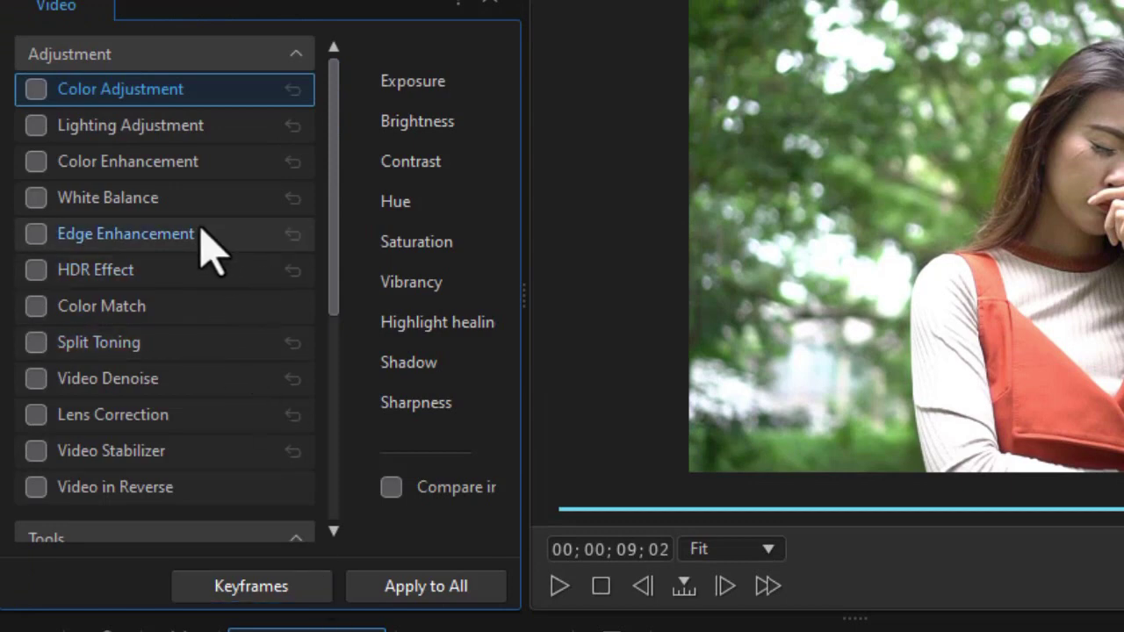
Crop the girl clip Freeform to width 0.333, height 1.000, X 0.480 via Crop/Zoom/Pan.
drag(342, 311, 328, 444)
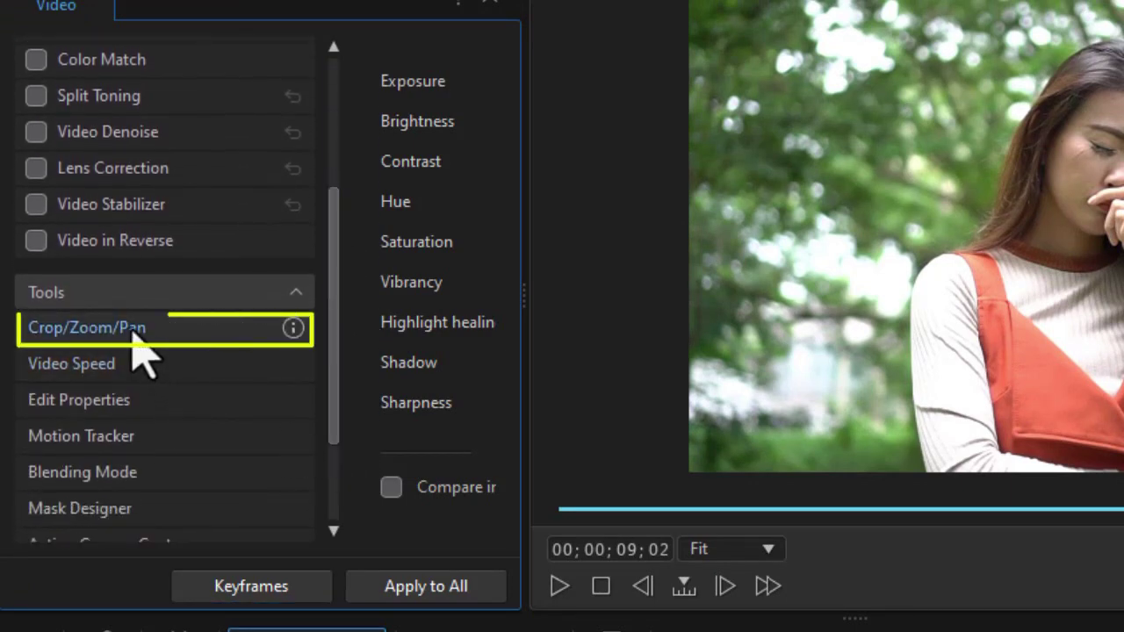
click(163, 332)
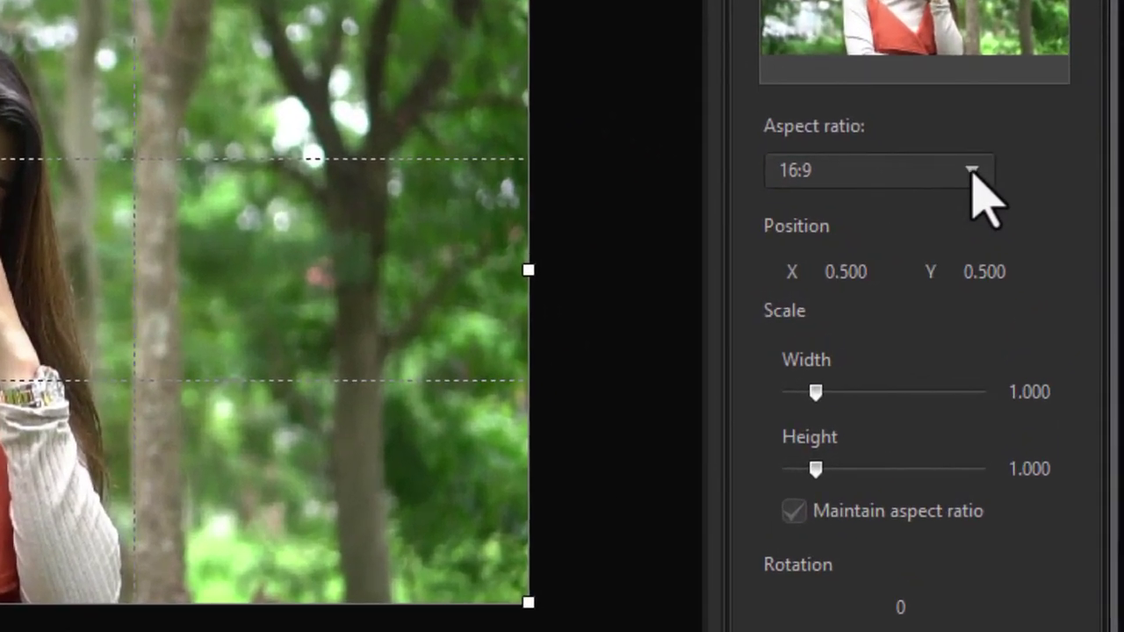
click(972, 170)
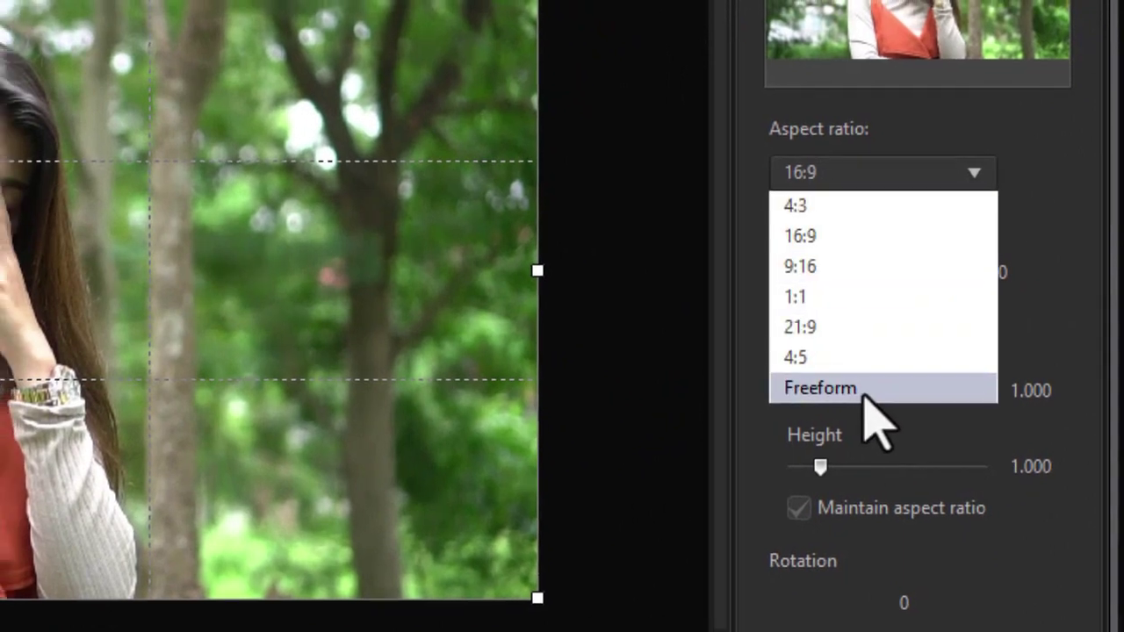
click(860, 394)
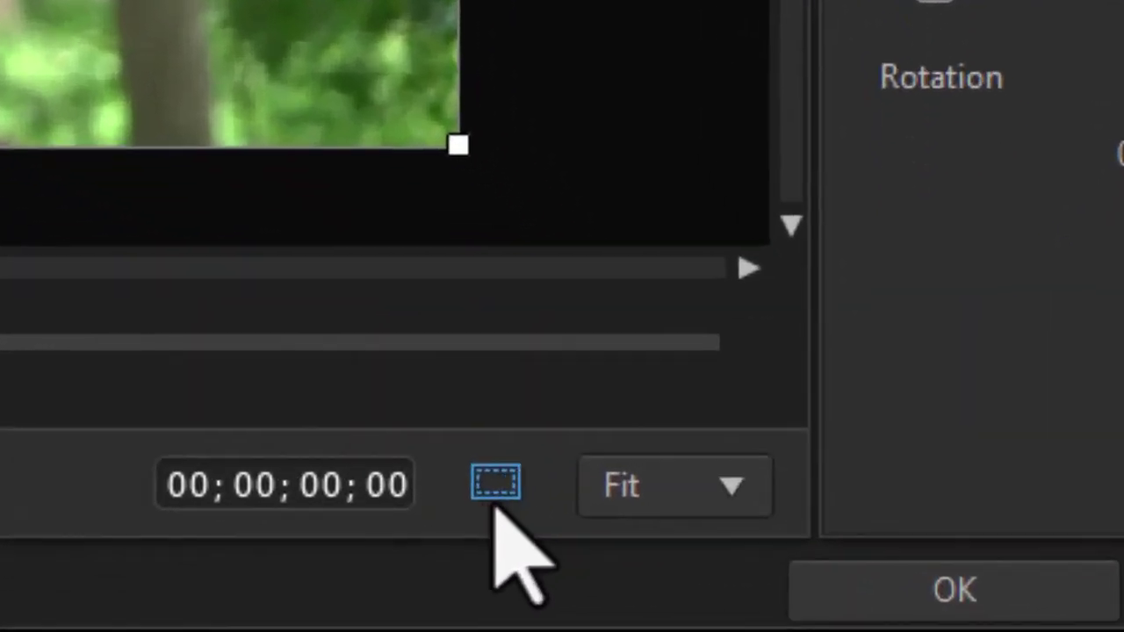
click(795, 585)
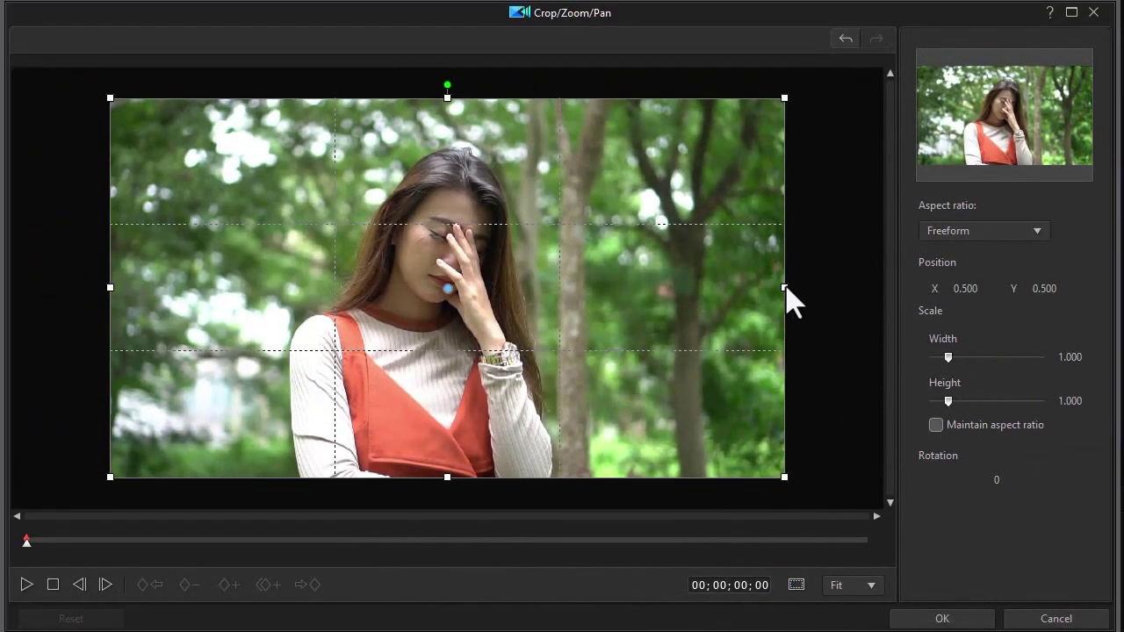
drag(782, 289, 560, 312)
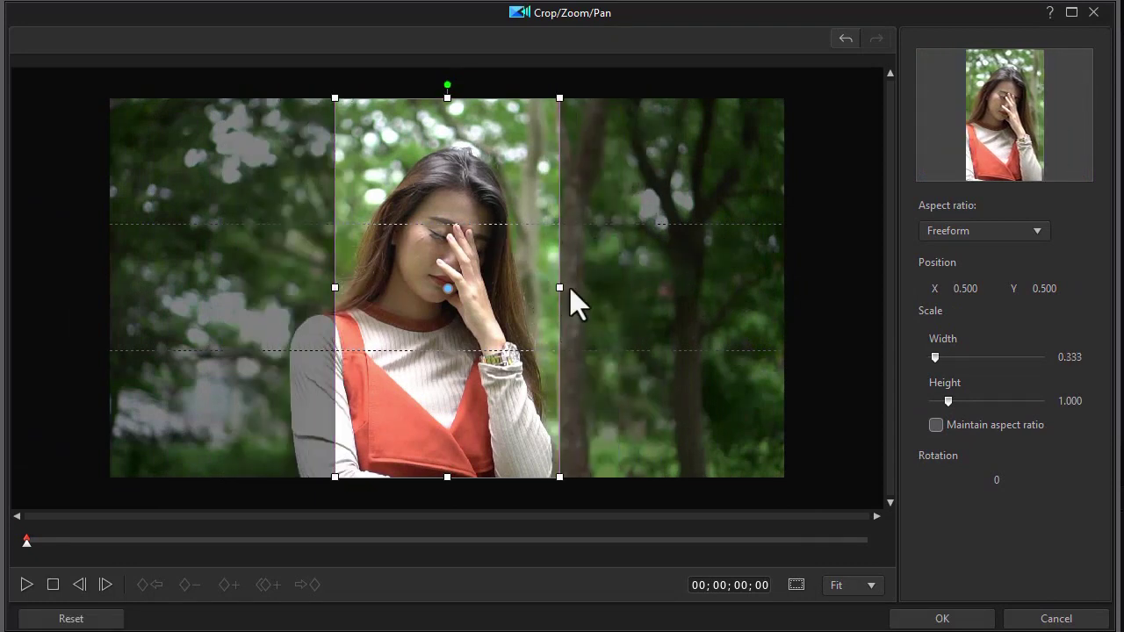
drag(451, 291, 440, 293)
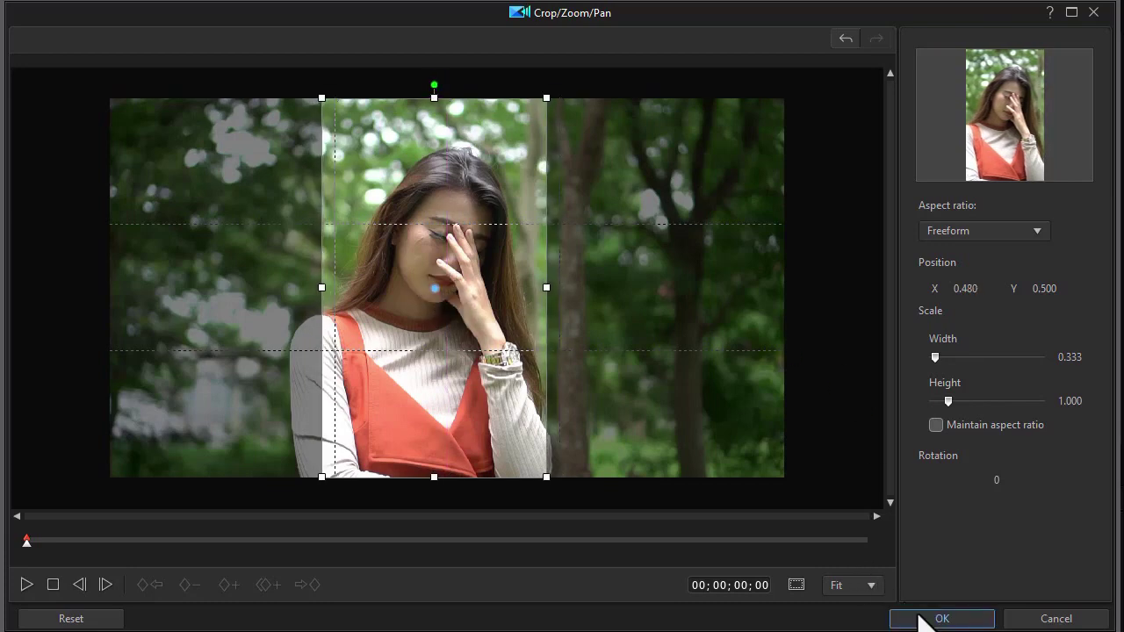
click(922, 620)
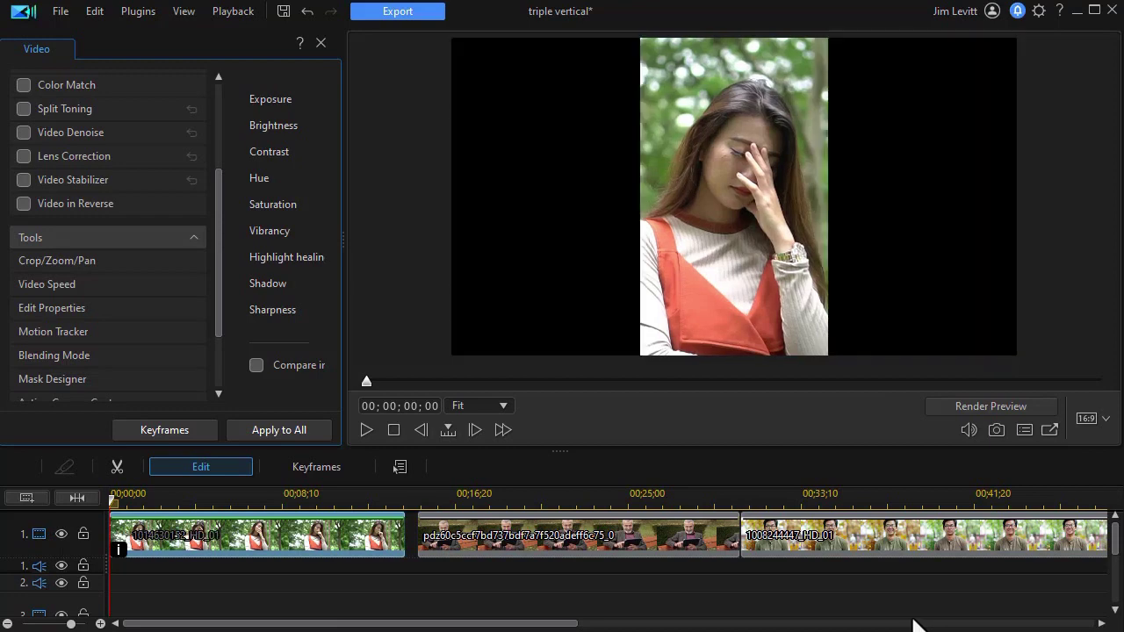
Crop the bench clip Freeform to a 0.333-wide vertical strip, shifted left to frame the man.
click(530, 548)
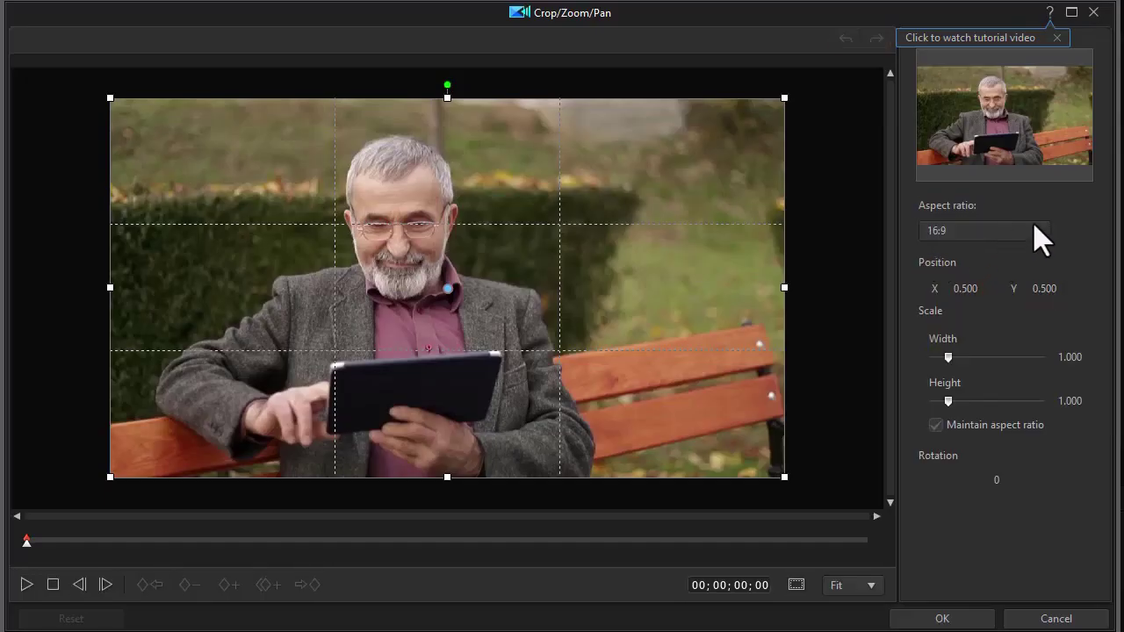
click(1041, 228)
click(997, 354)
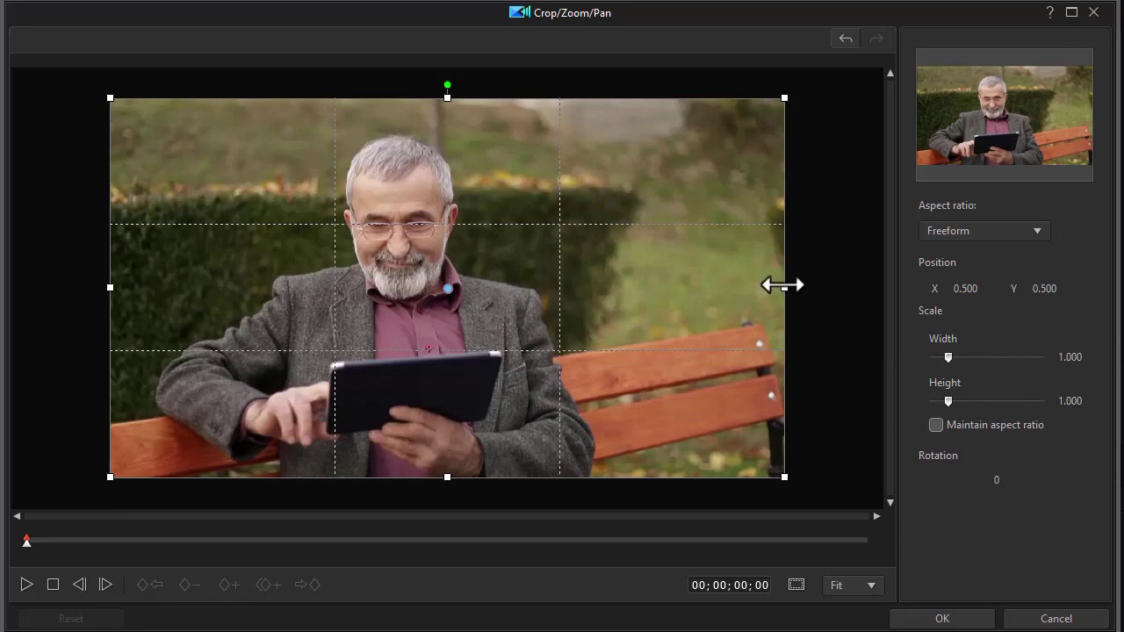
drag(784, 287, 559, 287)
drag(440, 292, 401, 285)
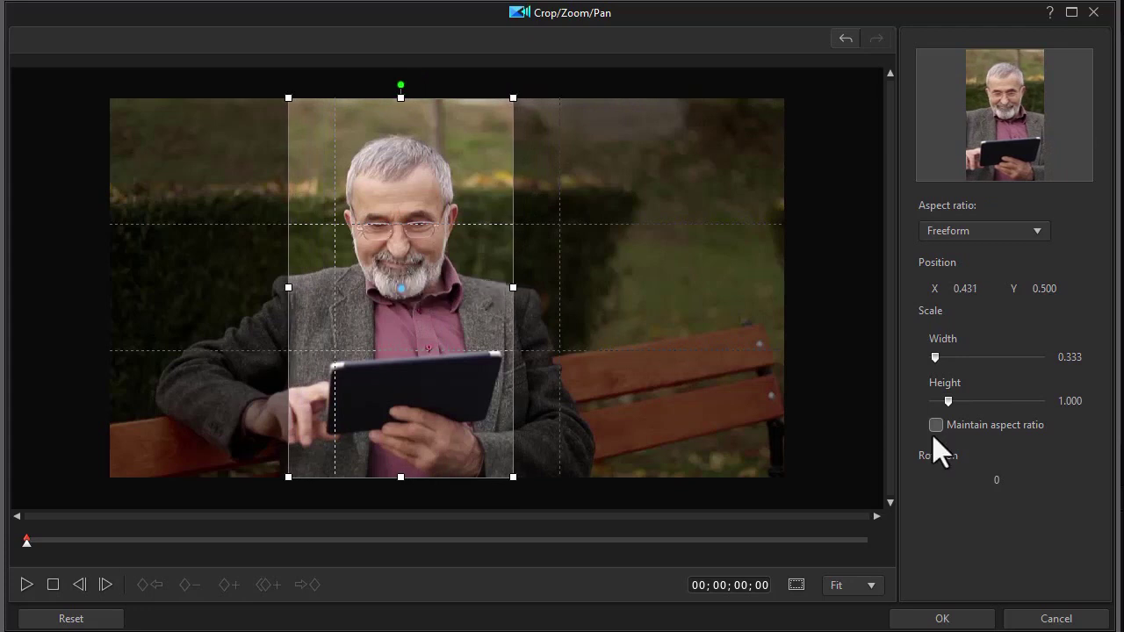
click(942, 623)
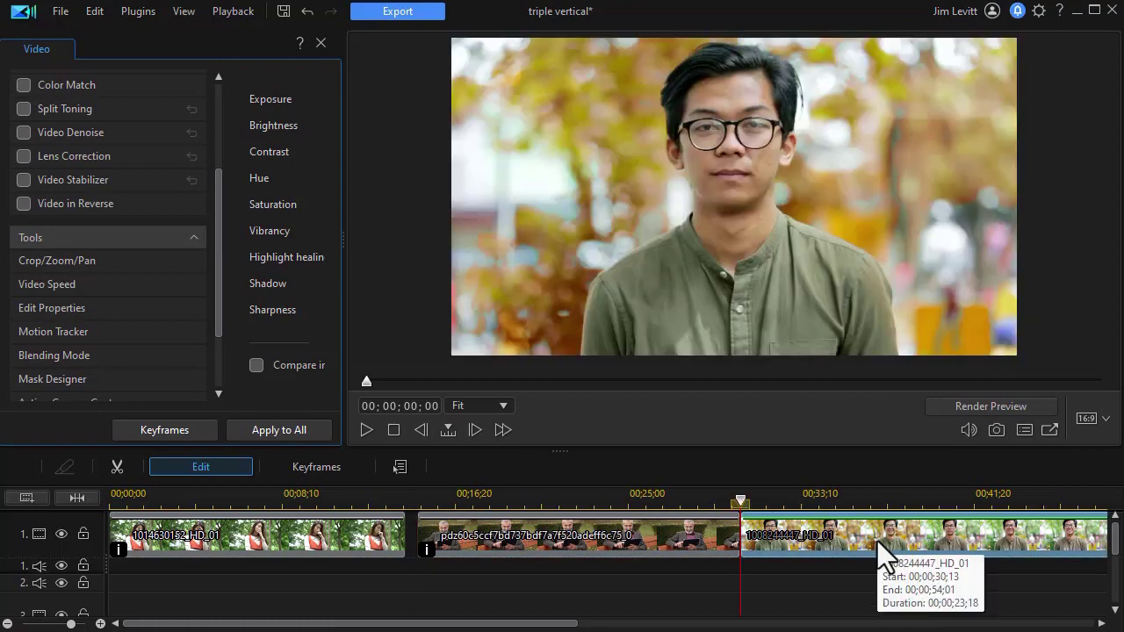
Crop the young-man clip to a centered 0.333-wide strip (X 0.500).
click(94, 261)
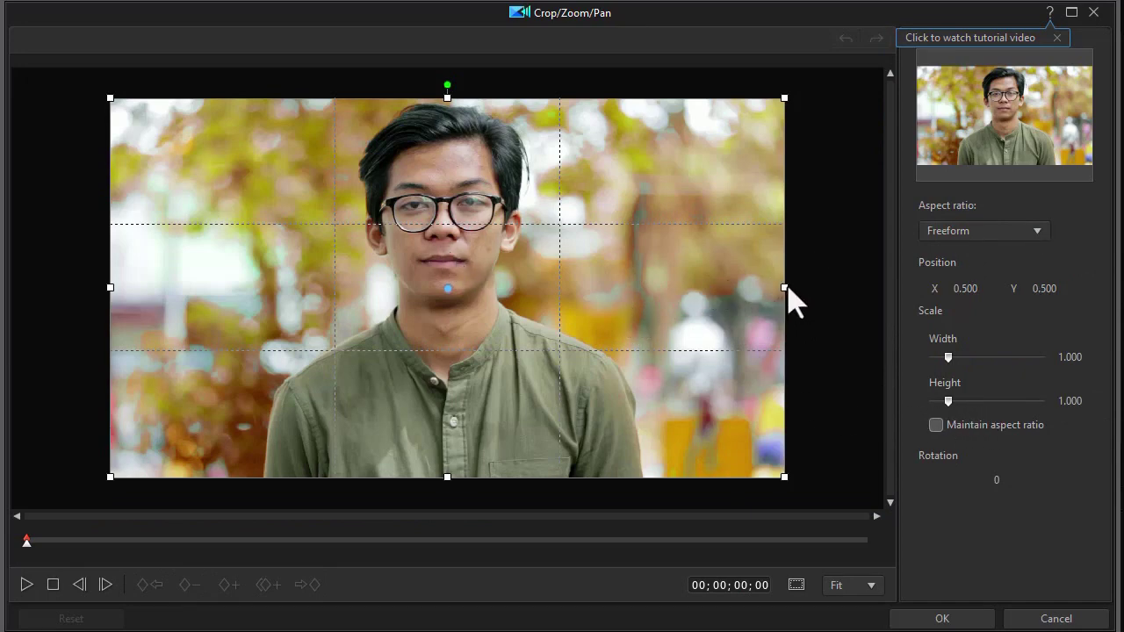
drag(785, 288, 564, 285)
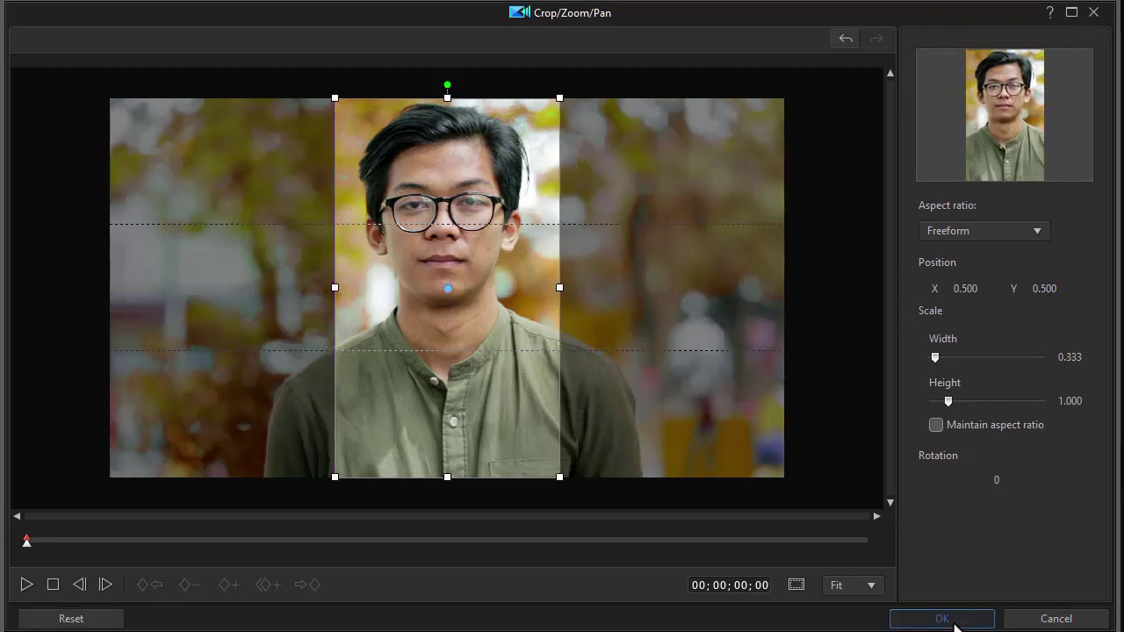
click(939, 618)
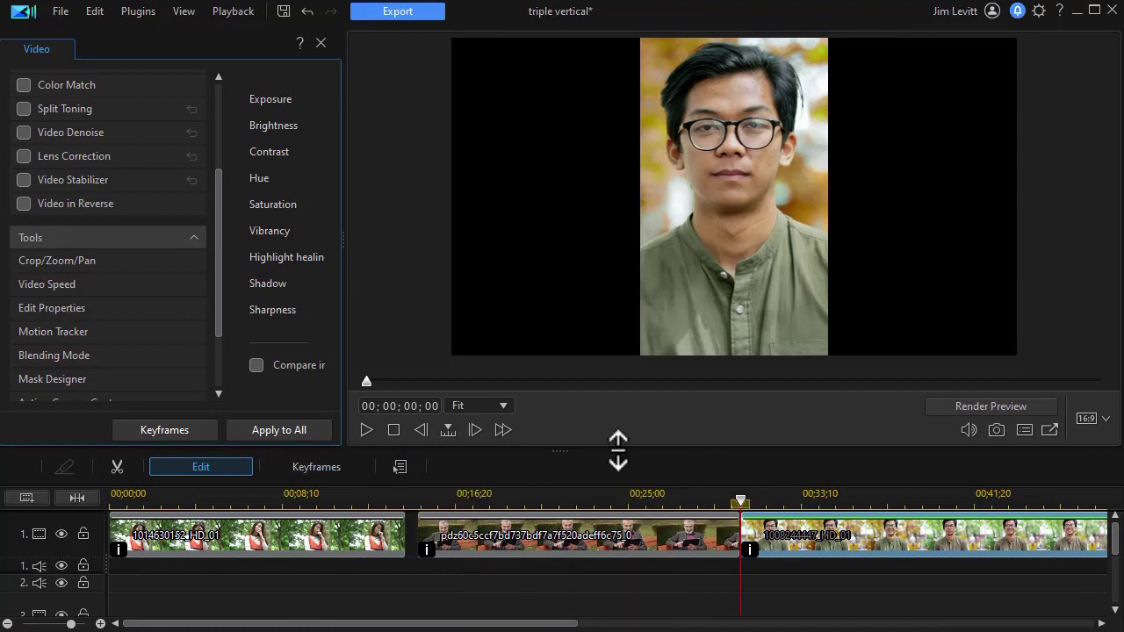
Move the bench clip to track 3 and the young-man clip to track 4, both at 00;00.
drag(560, 452, 549, 321)
drag(556, 422, 131, 492)
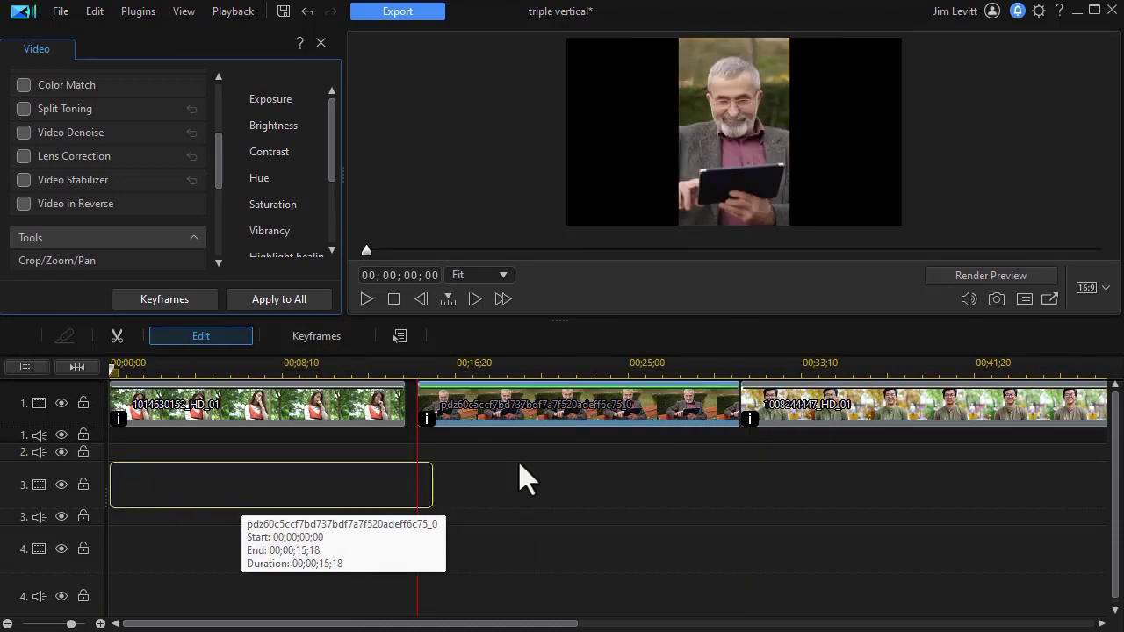
drag(865, 420, 118, 557)
drag(320, 583, 321, 584)
click(209, 363)
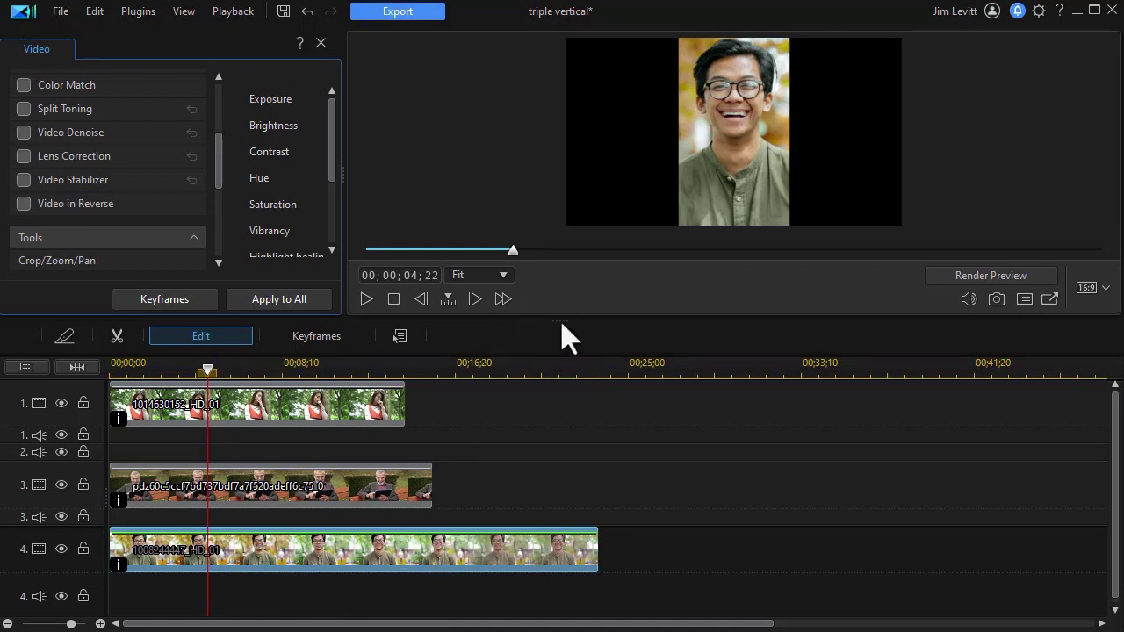
drag(562, 322, 546, 475)
scroll(1111, 556, down, 3)
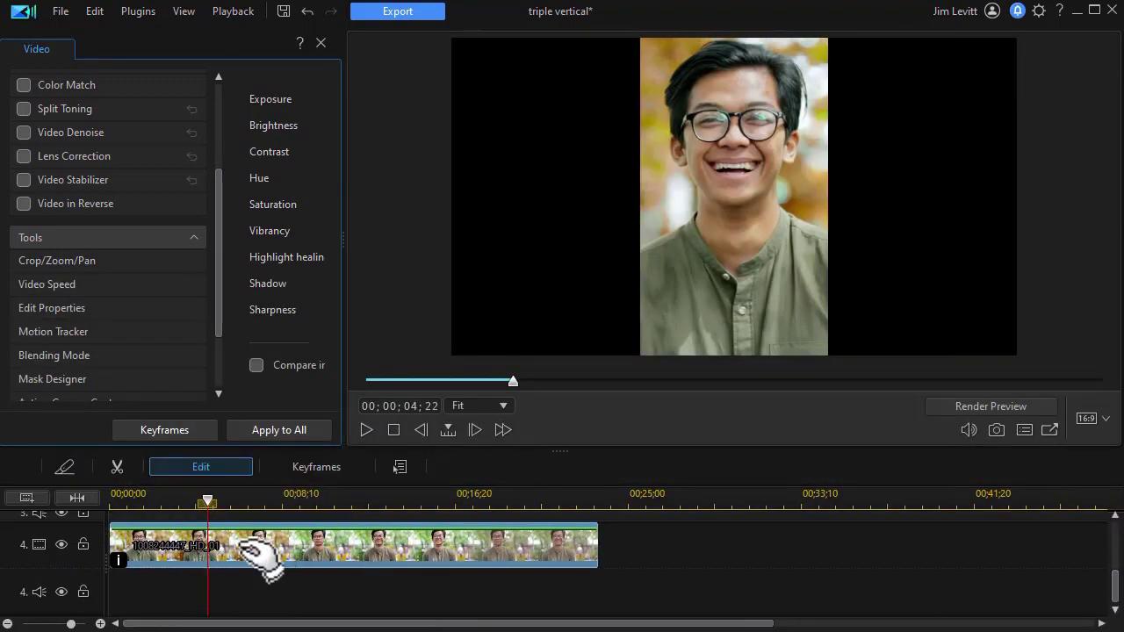
In PiP Designer, move the young-man panel into the left third of the frame.
double_click(238, 558)
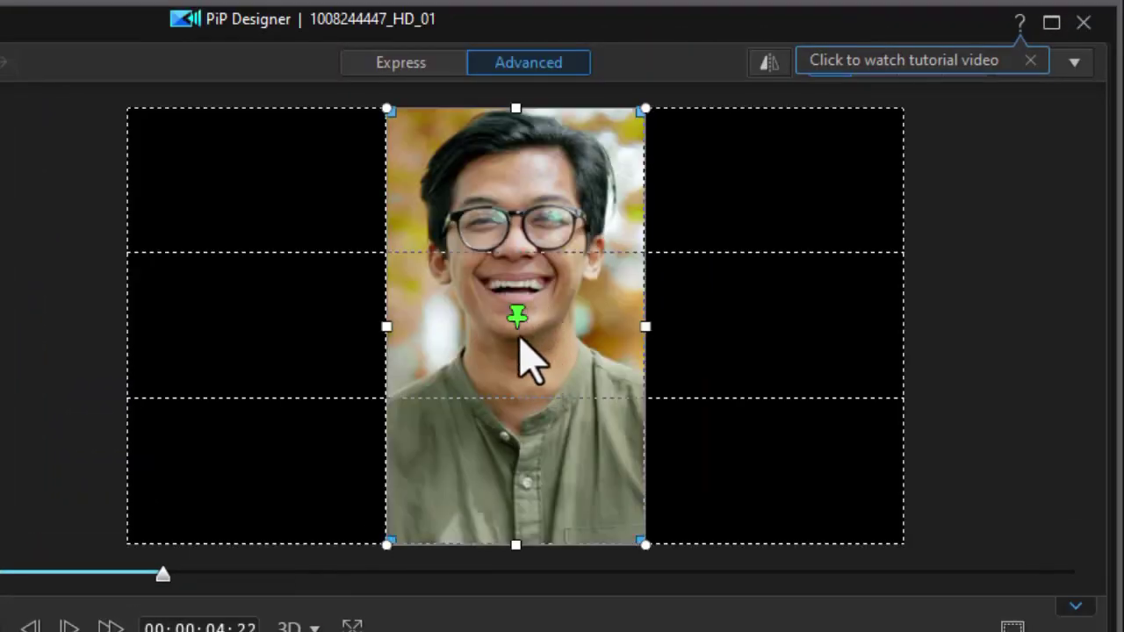
drag(534, 351, 296, 344)
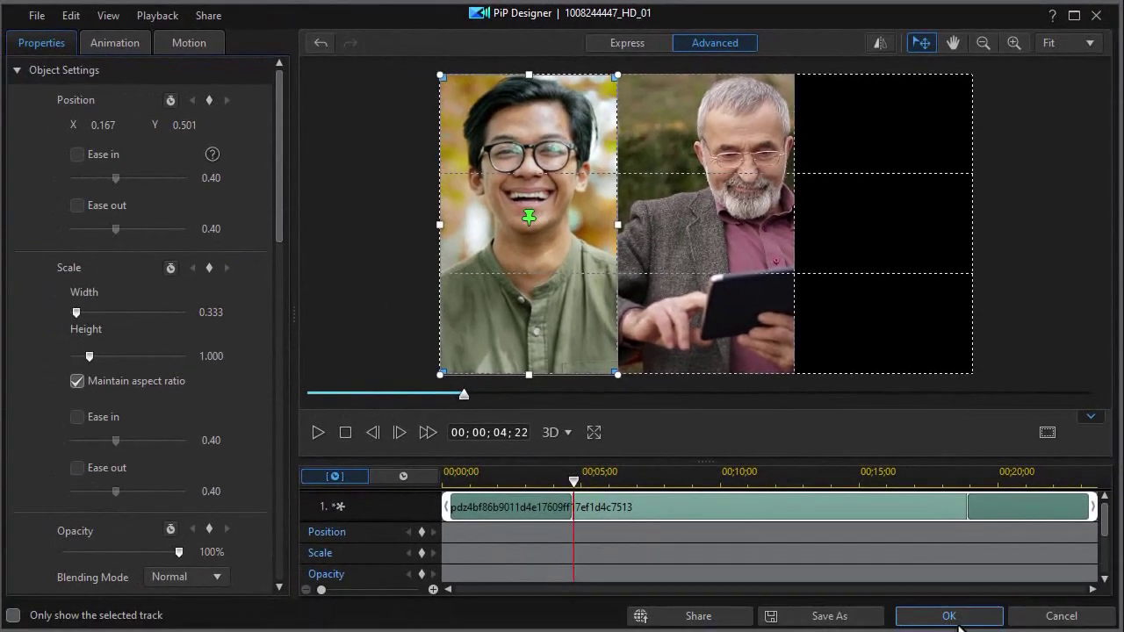
click(949, 614)
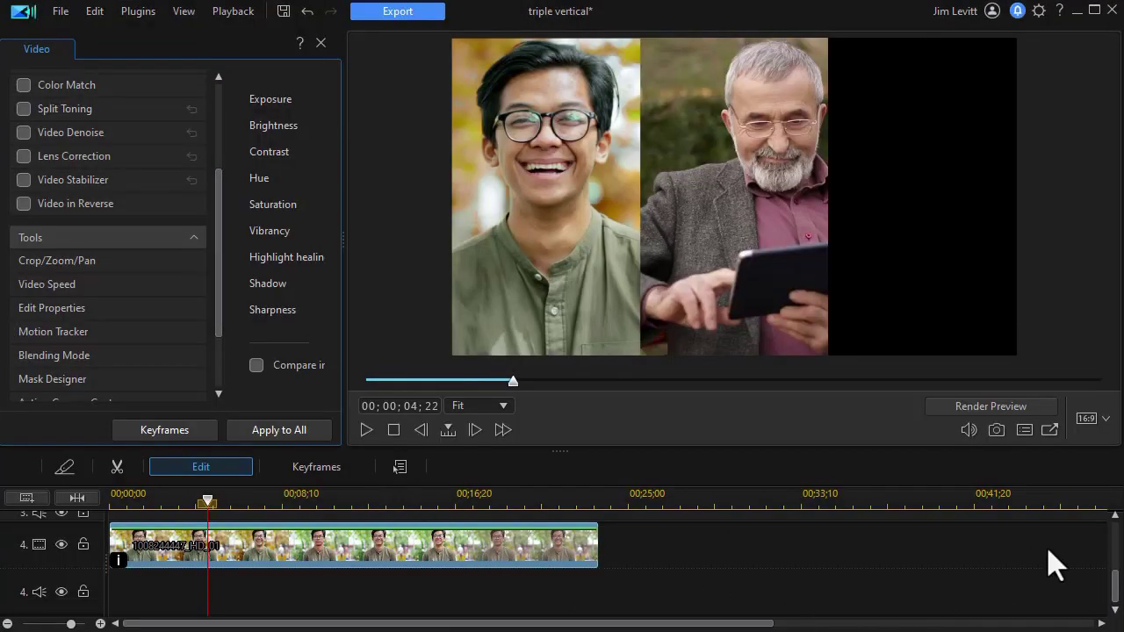
Move the girl's panel into the right third in PiP Designer and reset the preview to 00;00;00;00.
drag(1119, 602, 1115, 535)
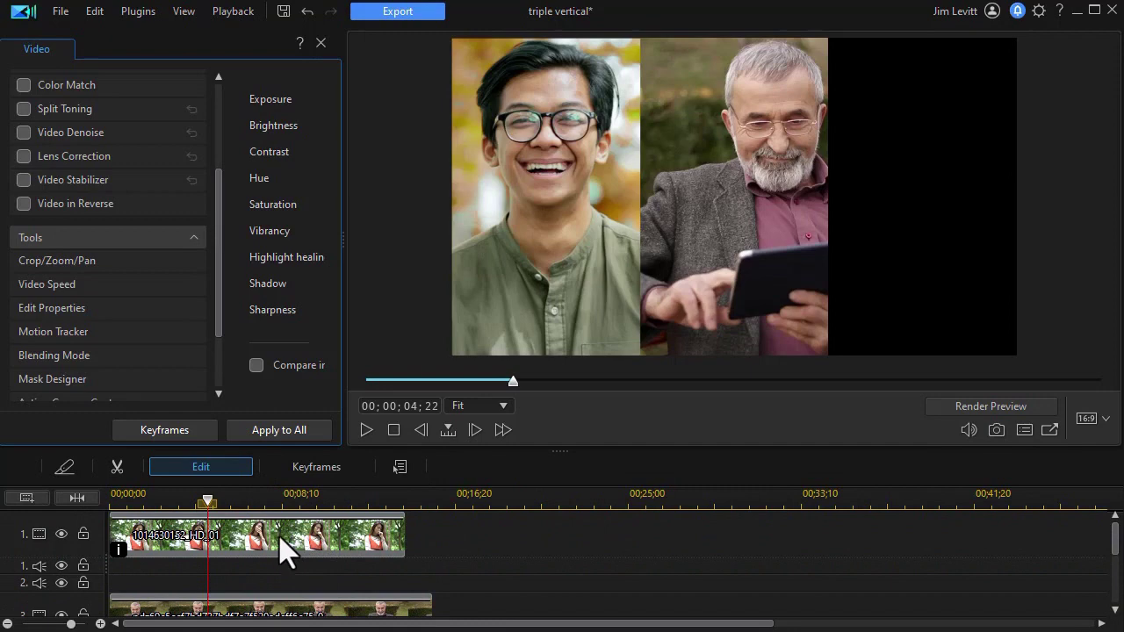
double_click(279, 535)
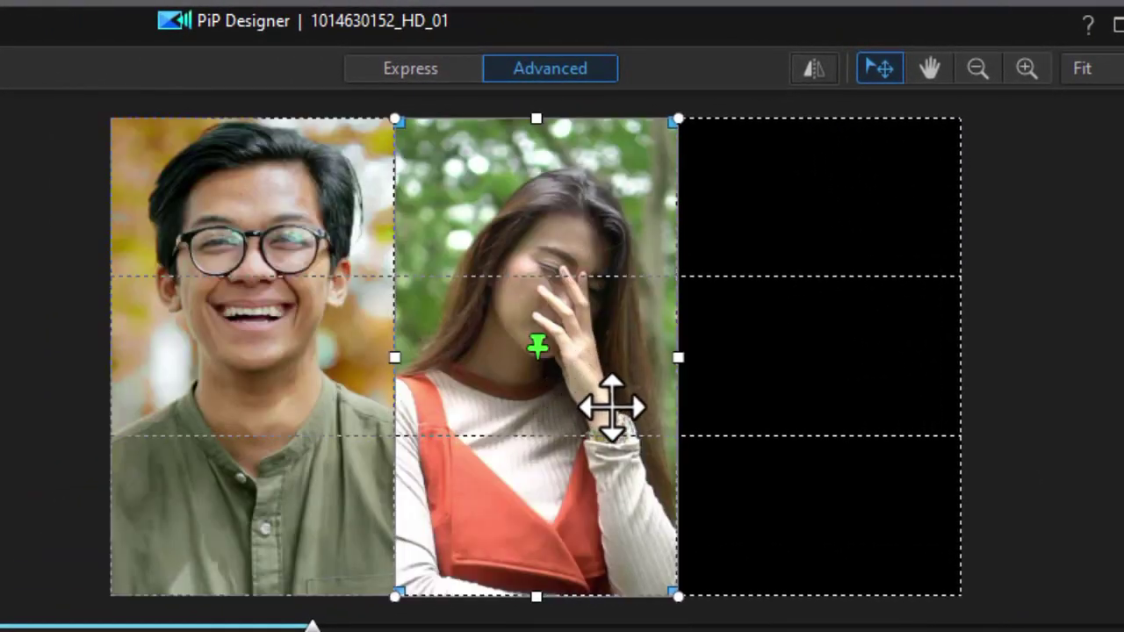
drag(612, 407, 895, 409)
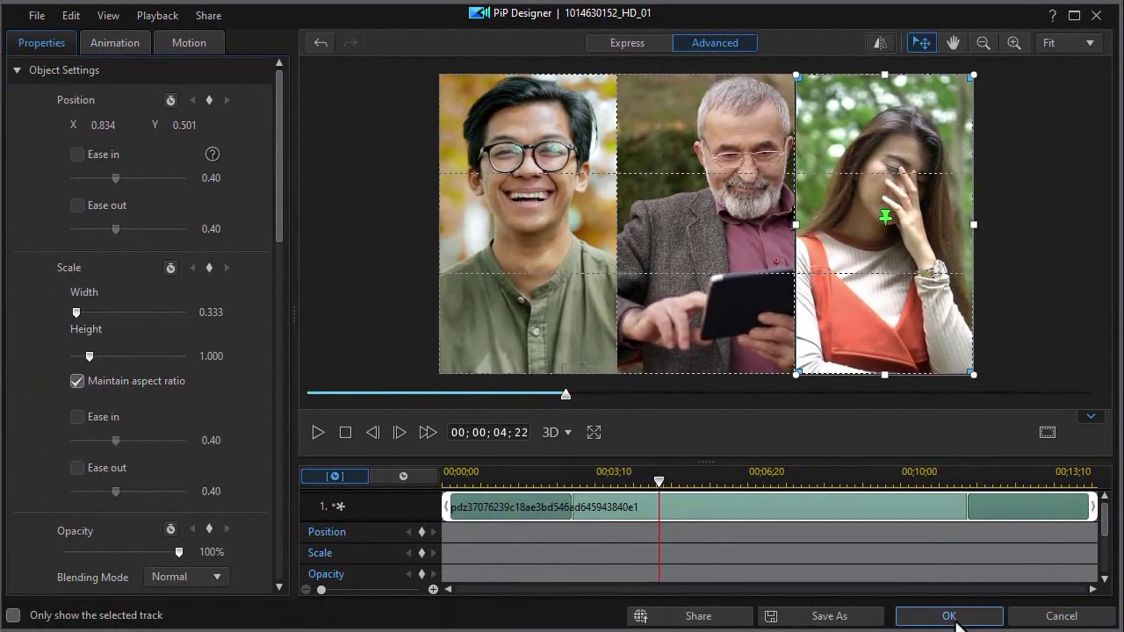
click(952, 617)
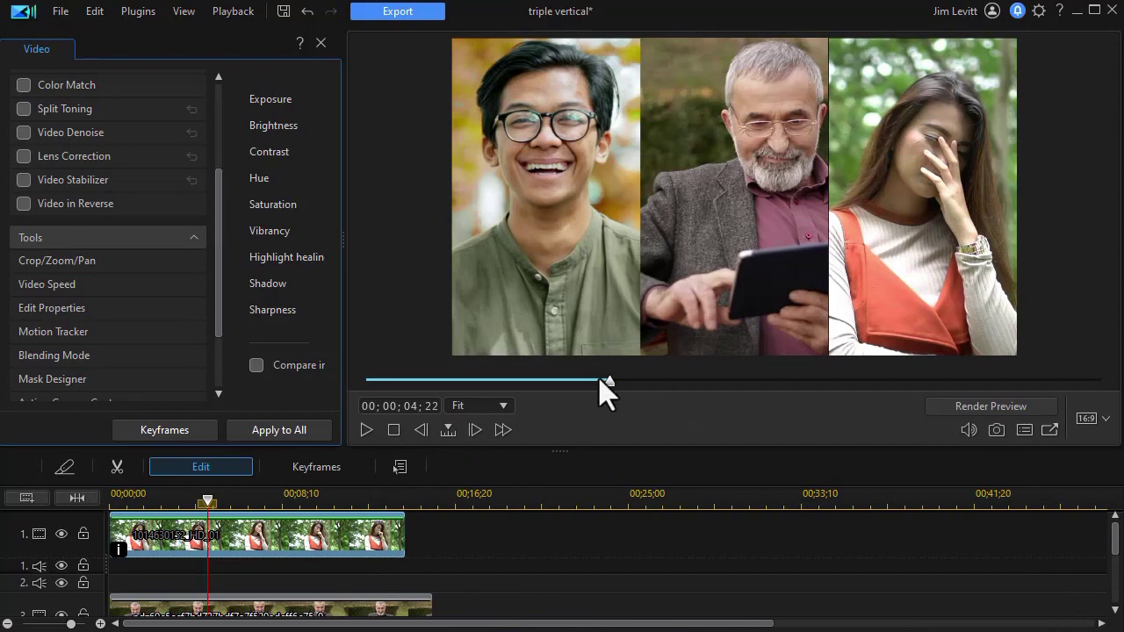
drag(610, 385, 343, 388)
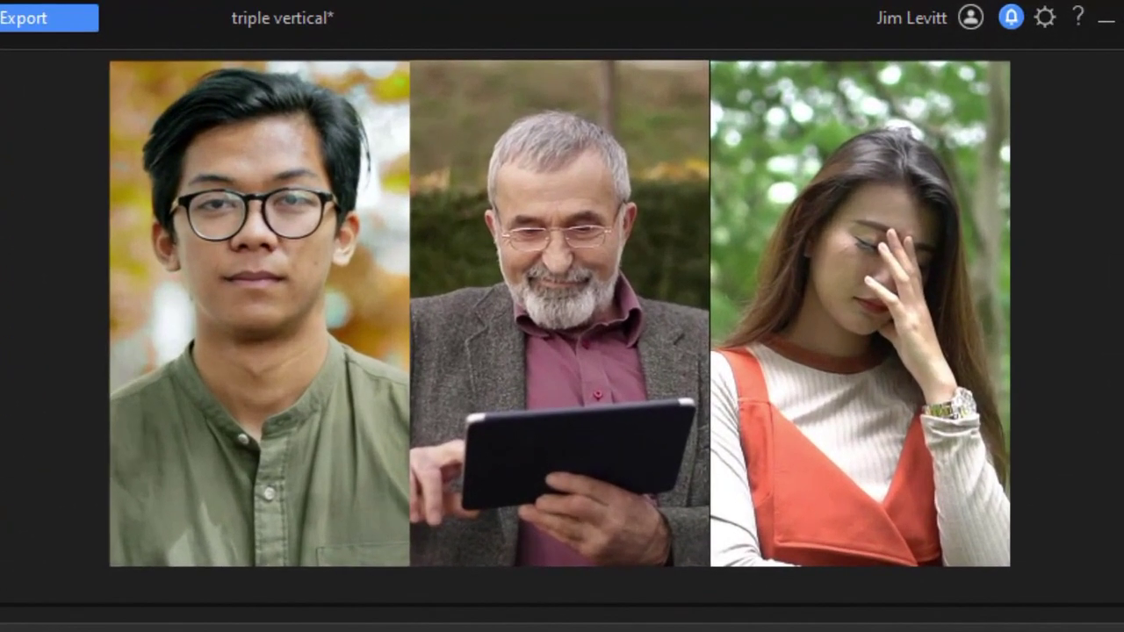
Play back the three-panel video, then scroll the timeline down to track 4.
key(space)
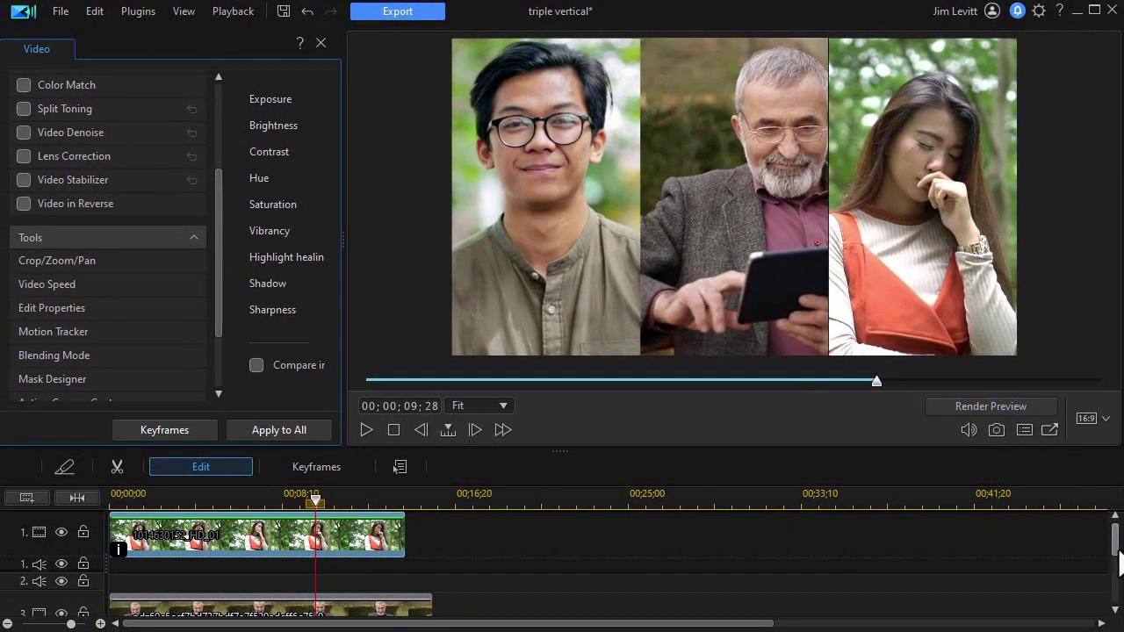
drag(1118, 546, 1112, 615)
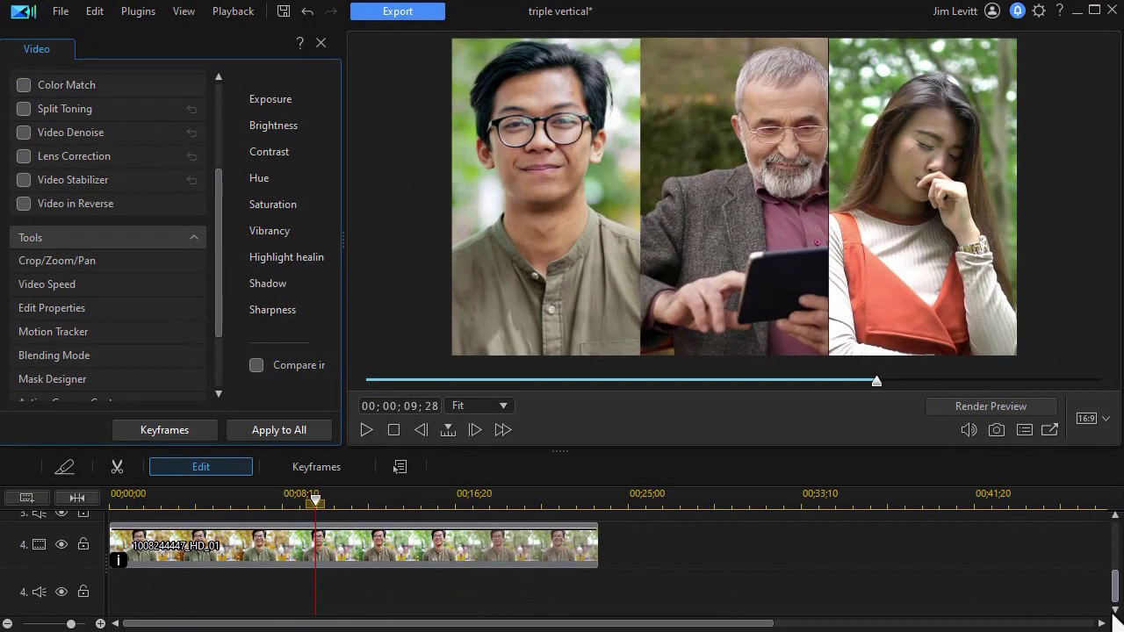
Open the young-man clip in PiP Designer, jump to 00;00;01;00 and add a marker there.
click(219, 536)
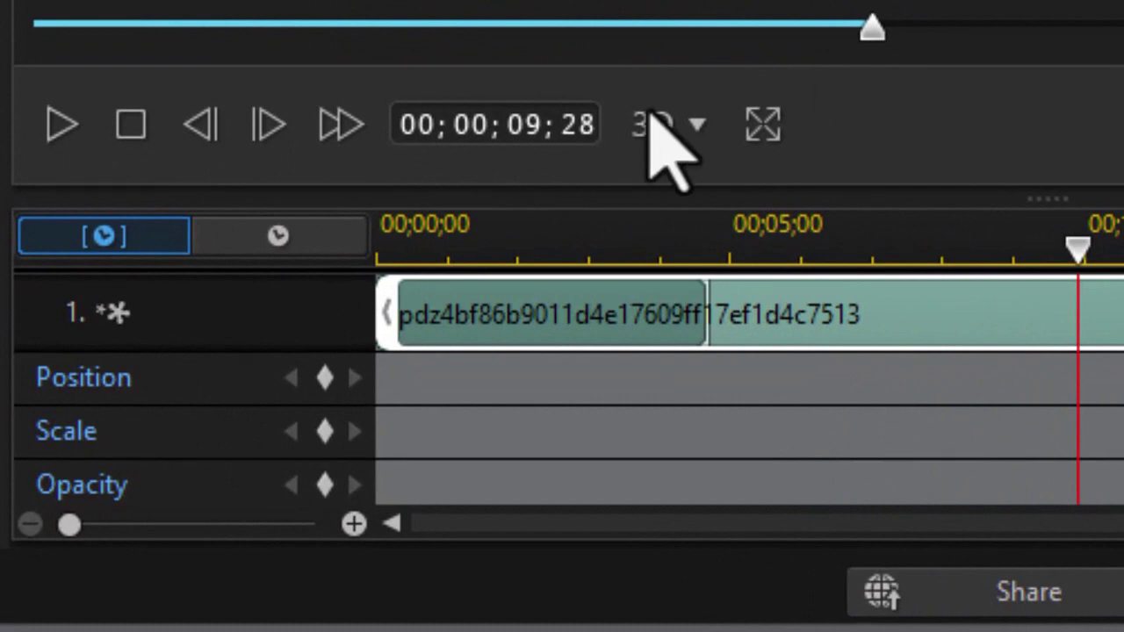
click(521, 127)
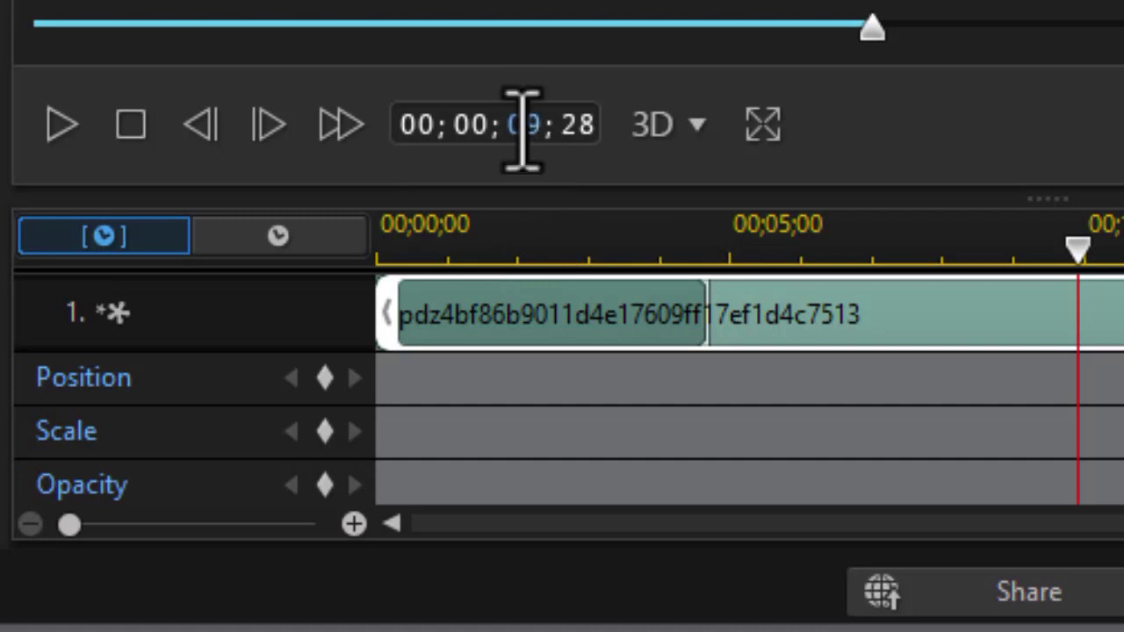
click(569, 123)
text(00)
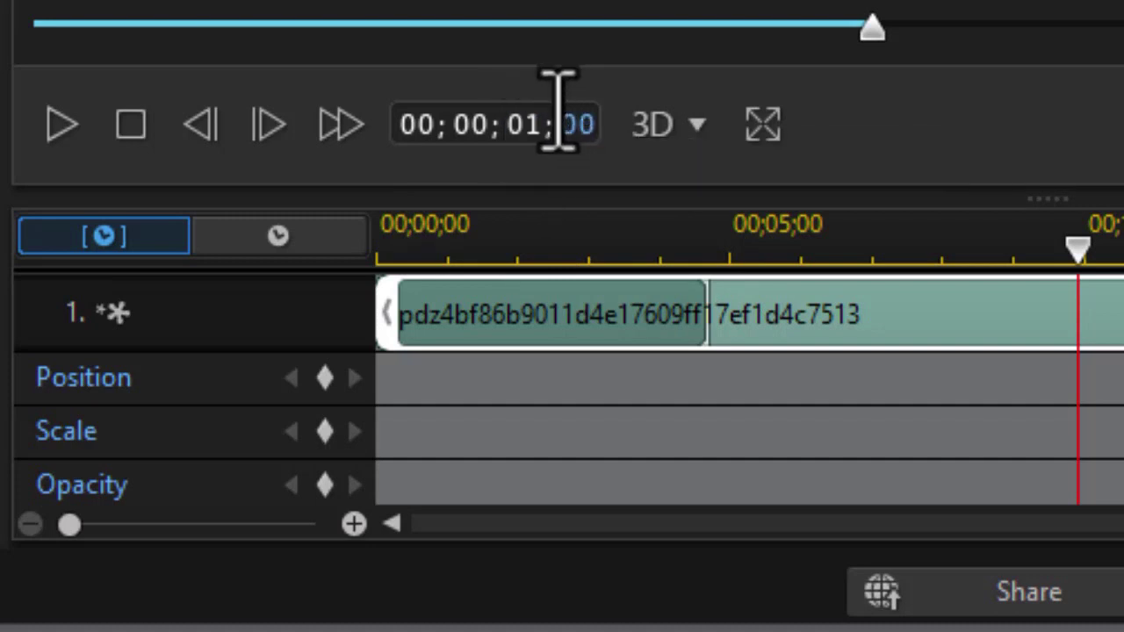
key(Return)
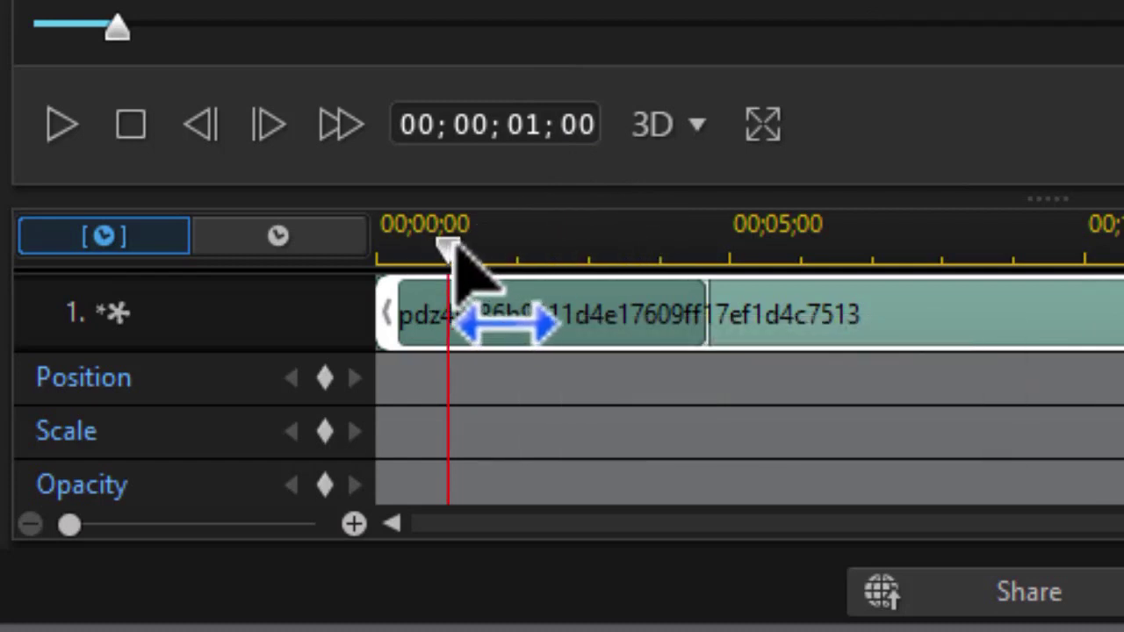
right_click(450, 245)
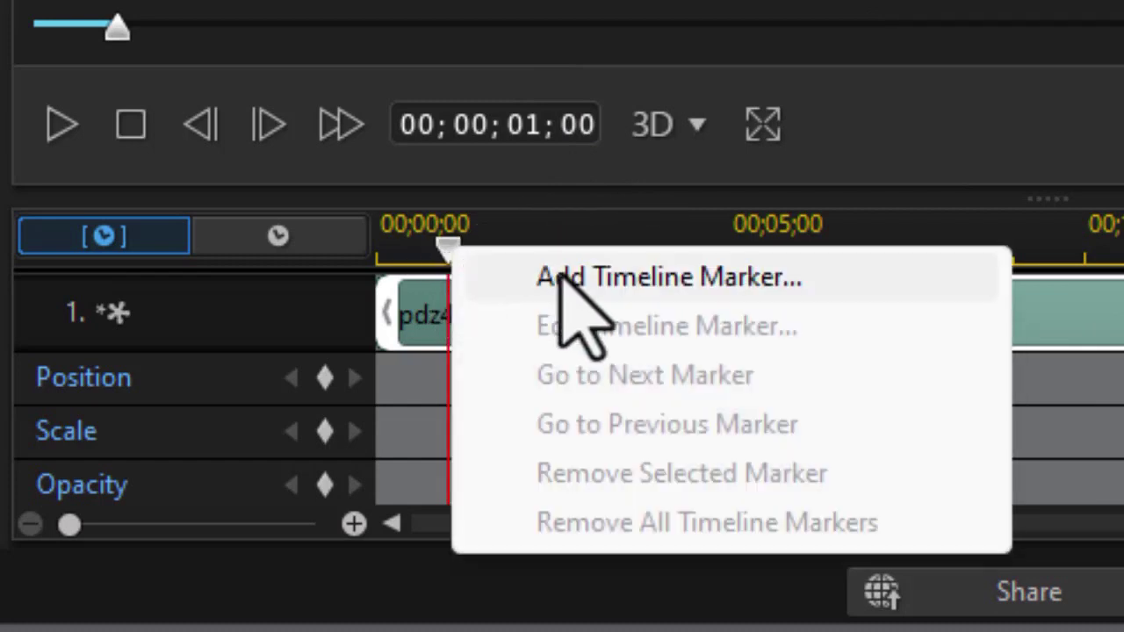
click(564, 280)
click(775, 87)
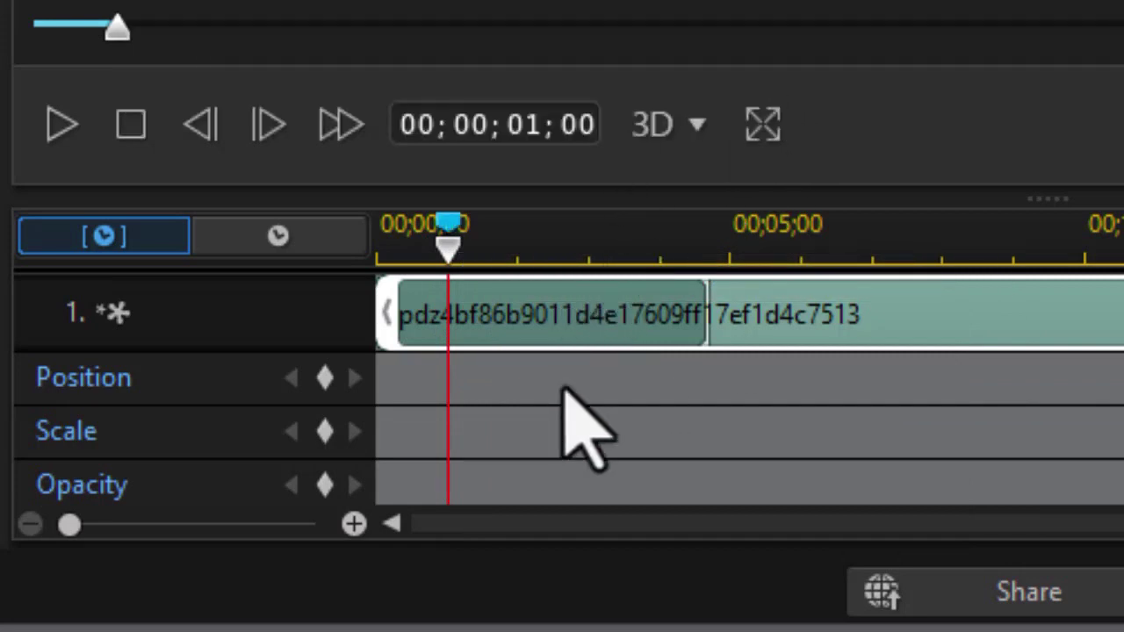
Add Position keyframes at 1s and 0s, moving the panel above the frame (Y -0.499) at 0s.
click(326, 382)
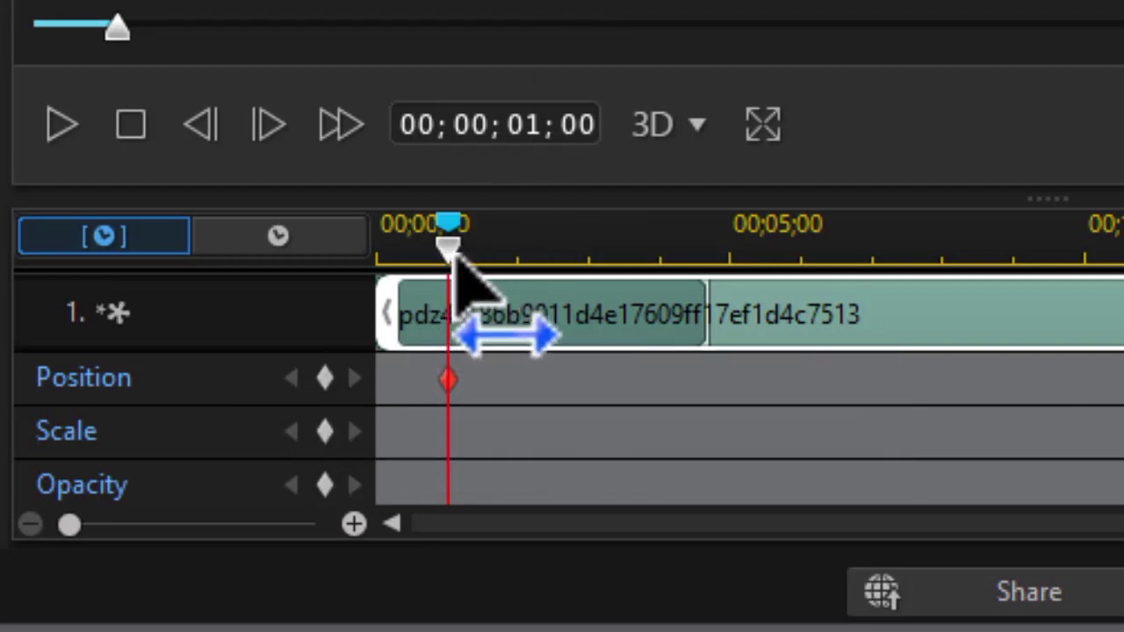
drag(448, 250, 381, 251)
click(323, 379)
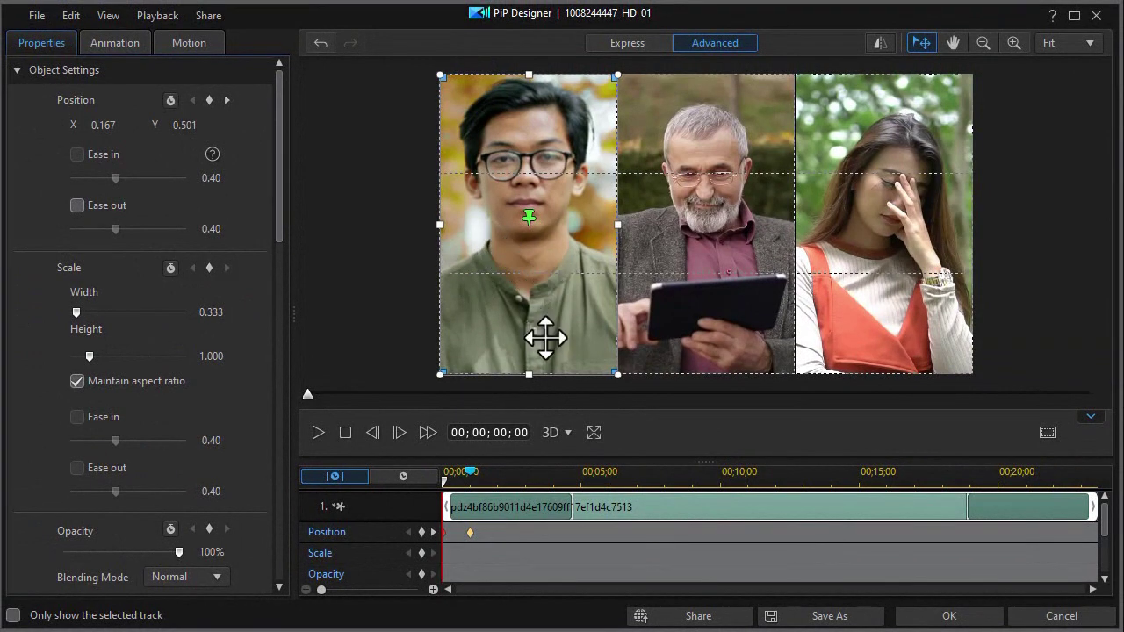
drag(545, 337, 548, 52)
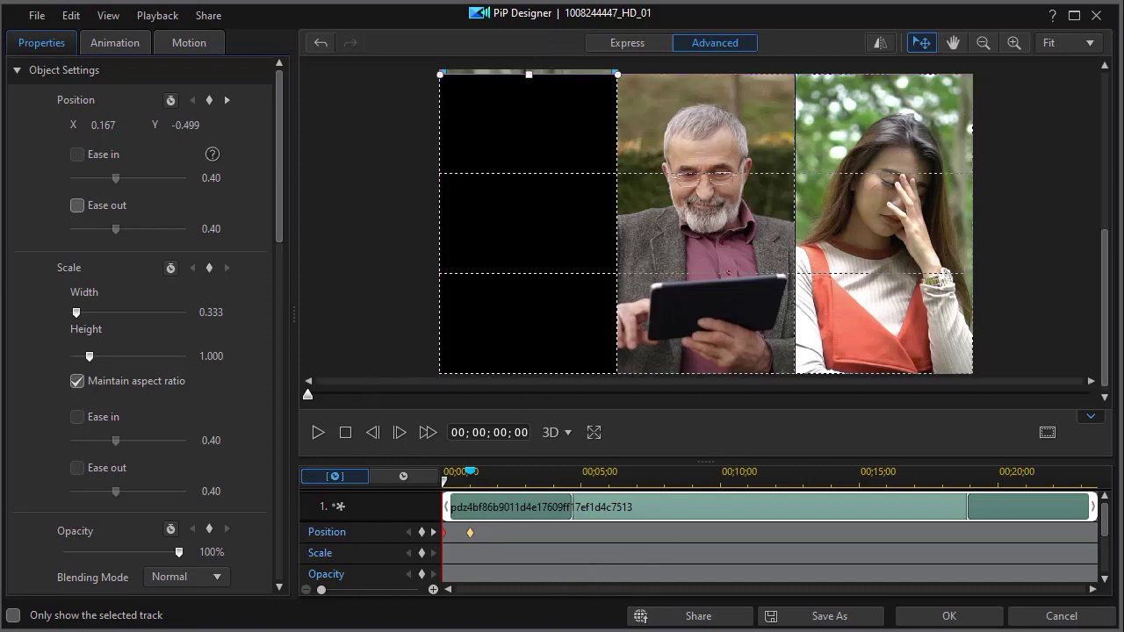
click(977, 620)
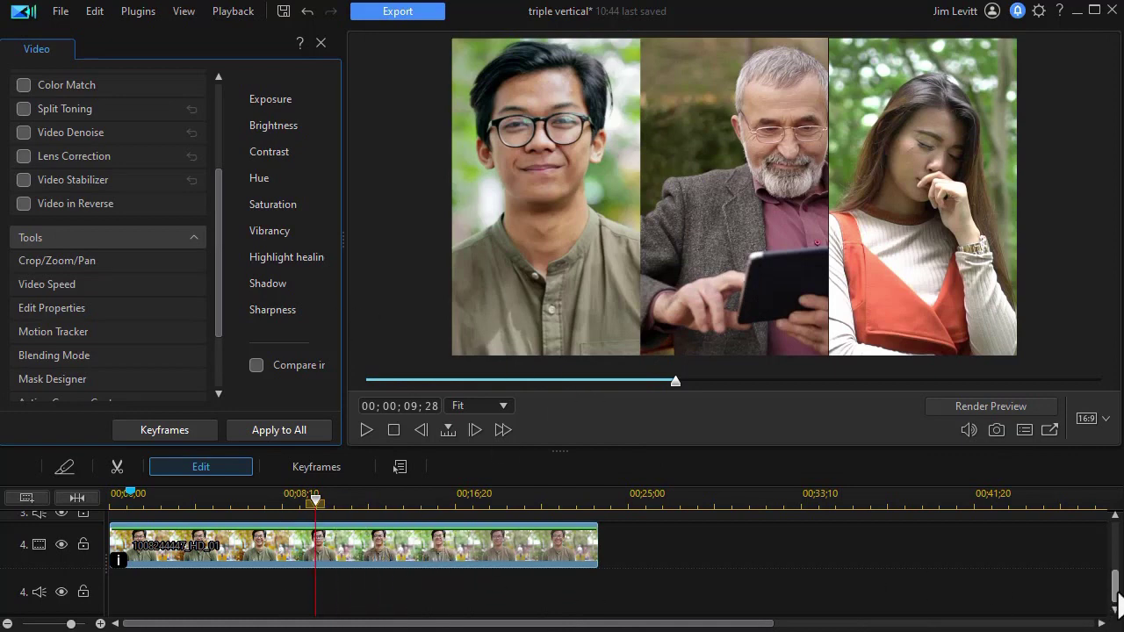
Open the track 3 bench-man clip in PiP Designer, jump to 00;00;02;00 and add a marker.
scroll(1116, 601, up, 2)
click(217, 579)
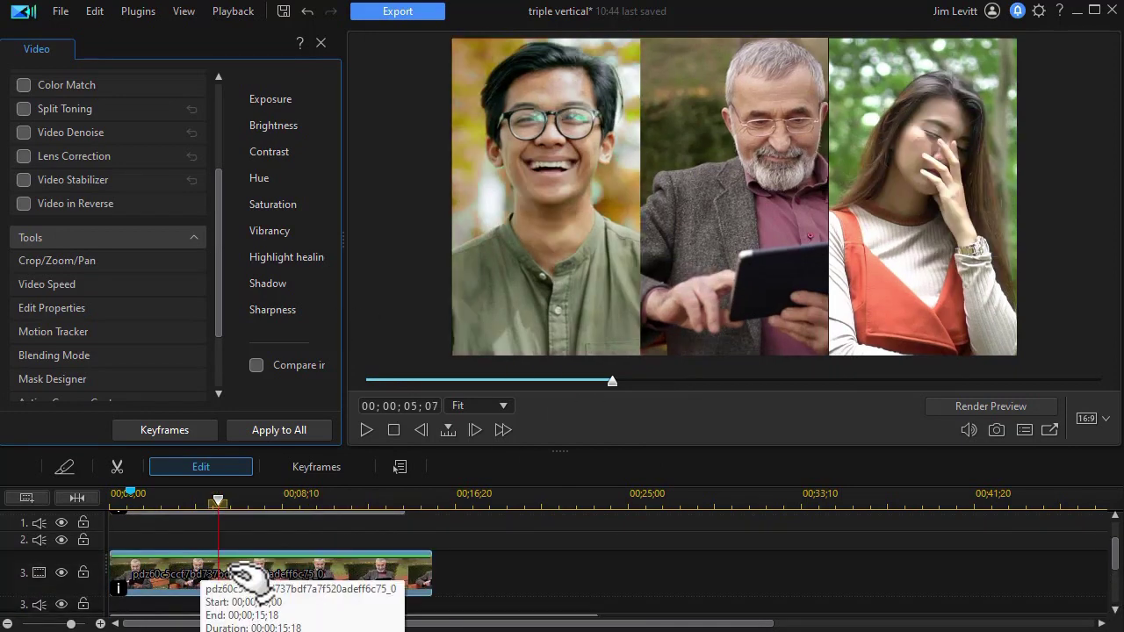
double_click(243, 580)
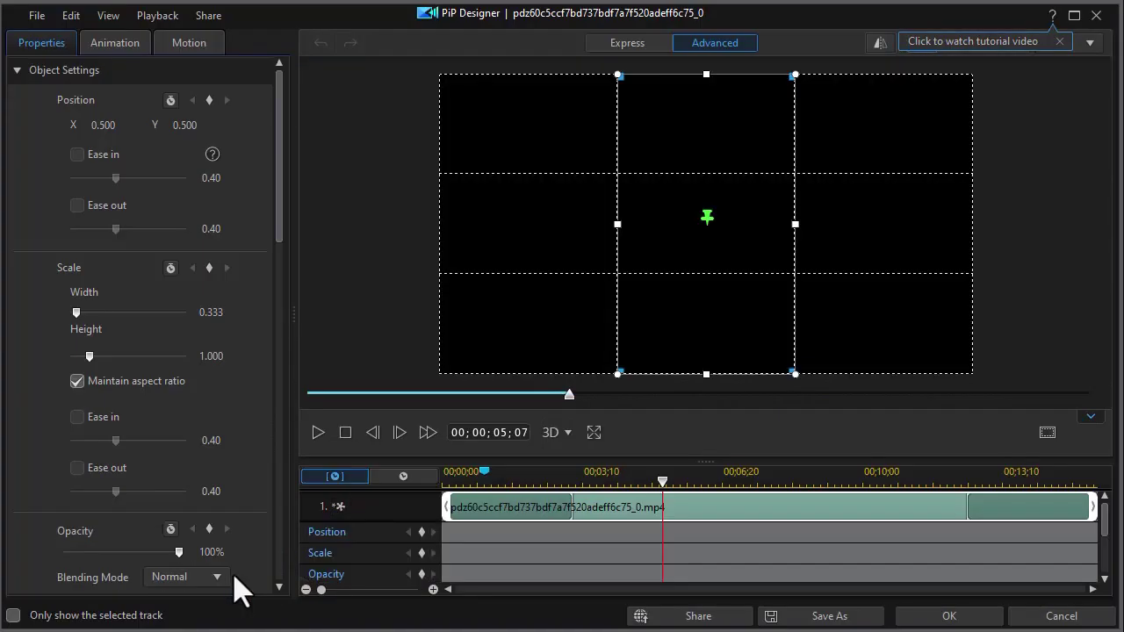
click(521, 432)
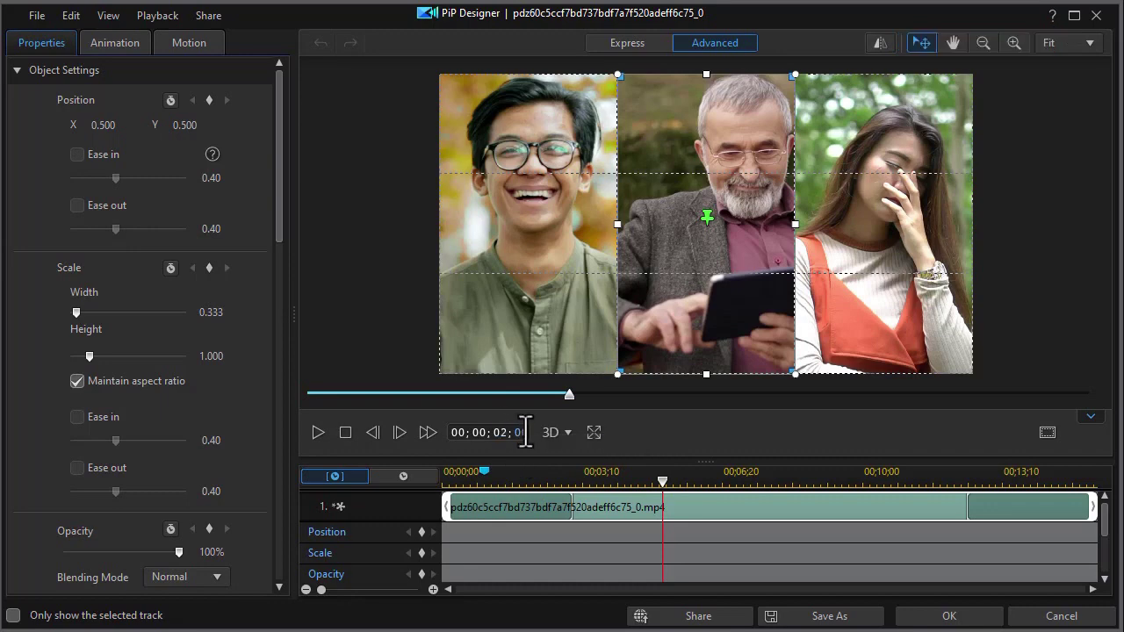
text(0)
key(Return)
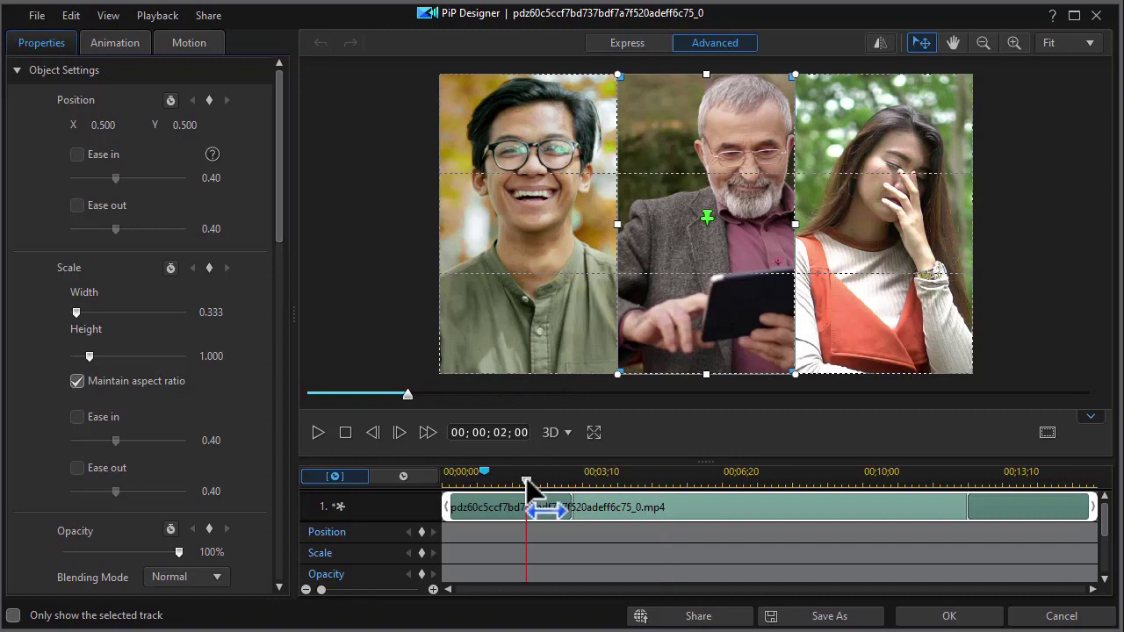
right_click(523, 478)
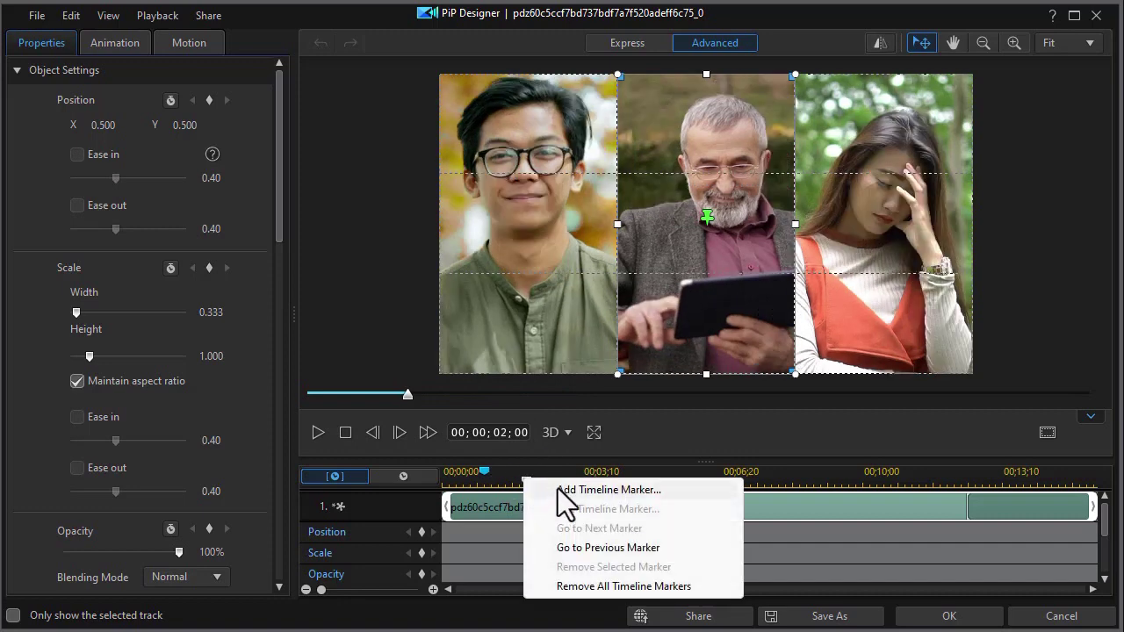
click(558, 488)
click(597, 411)
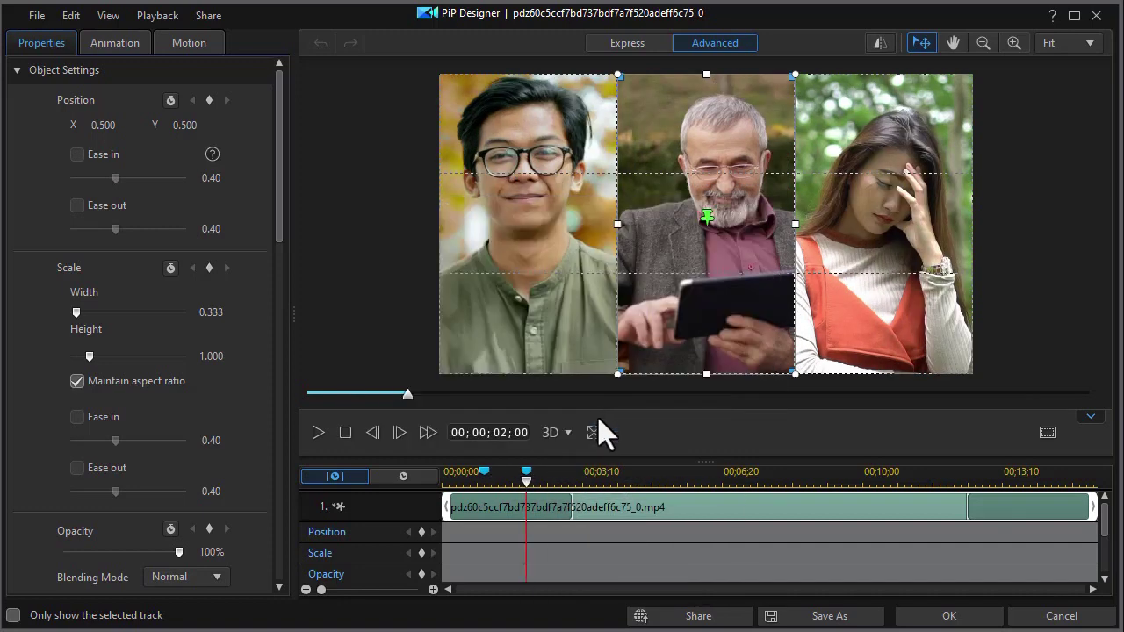
Add a Position keyframe at 2s and drop the panel below the frame (Y 1.501) at 1s.
click(484, 473)
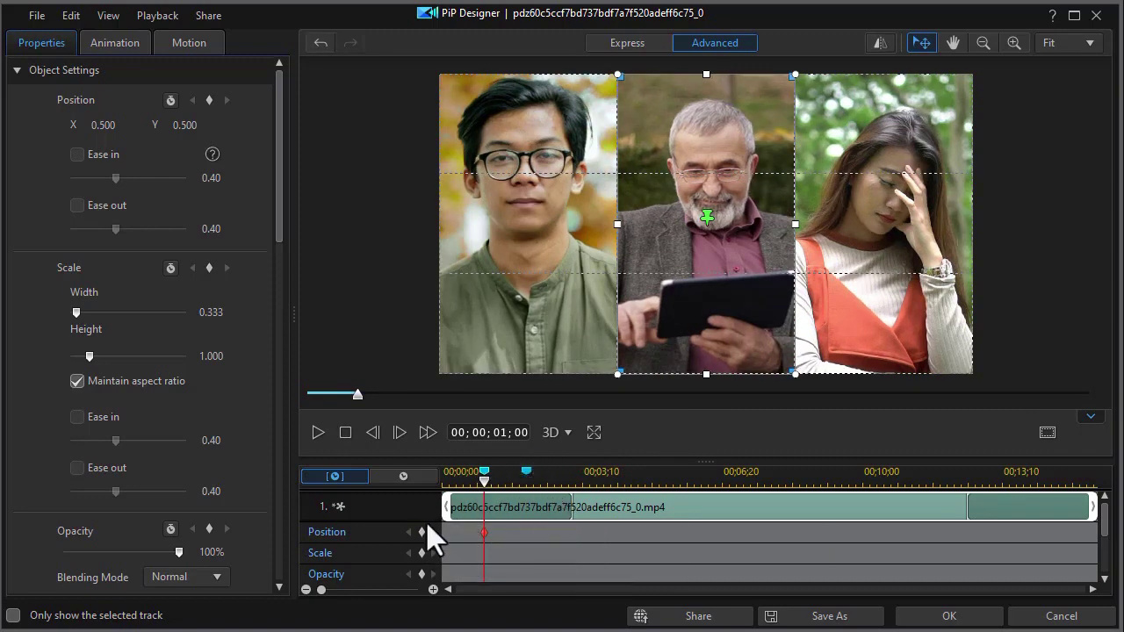
click(526, 474)
click(421, 533)
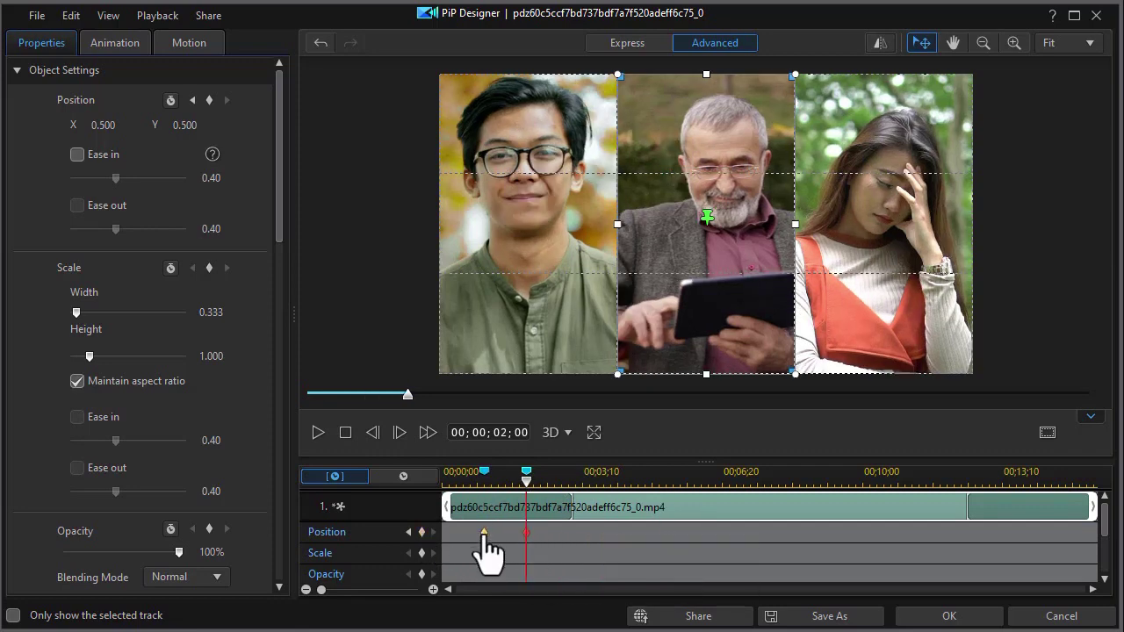
click(408, 532)
drag(712, 138, 735, 446)
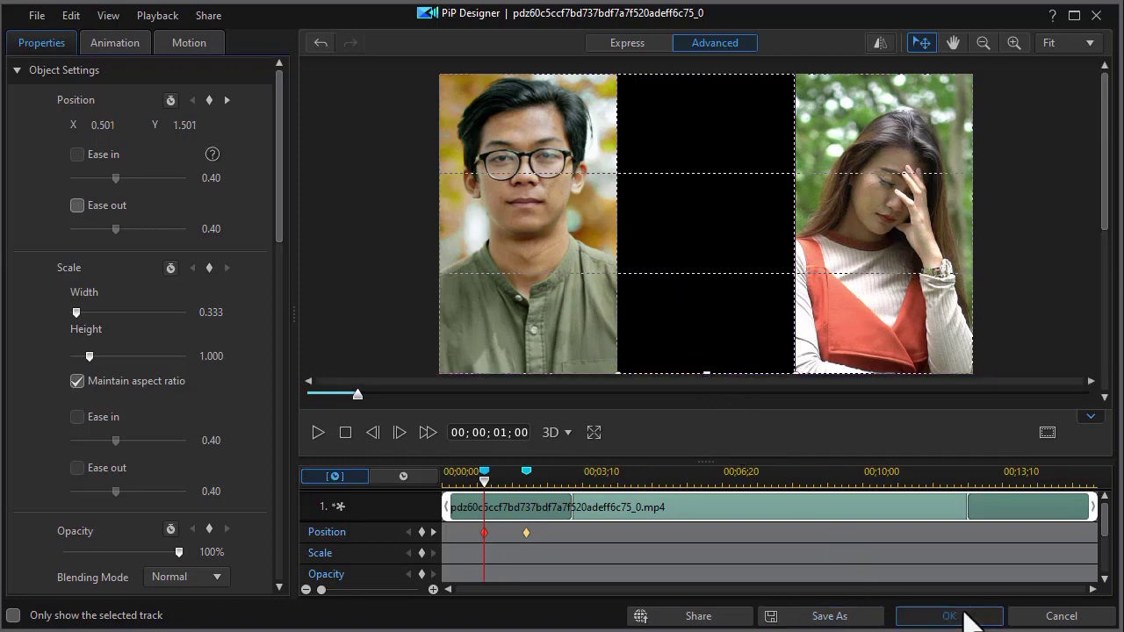